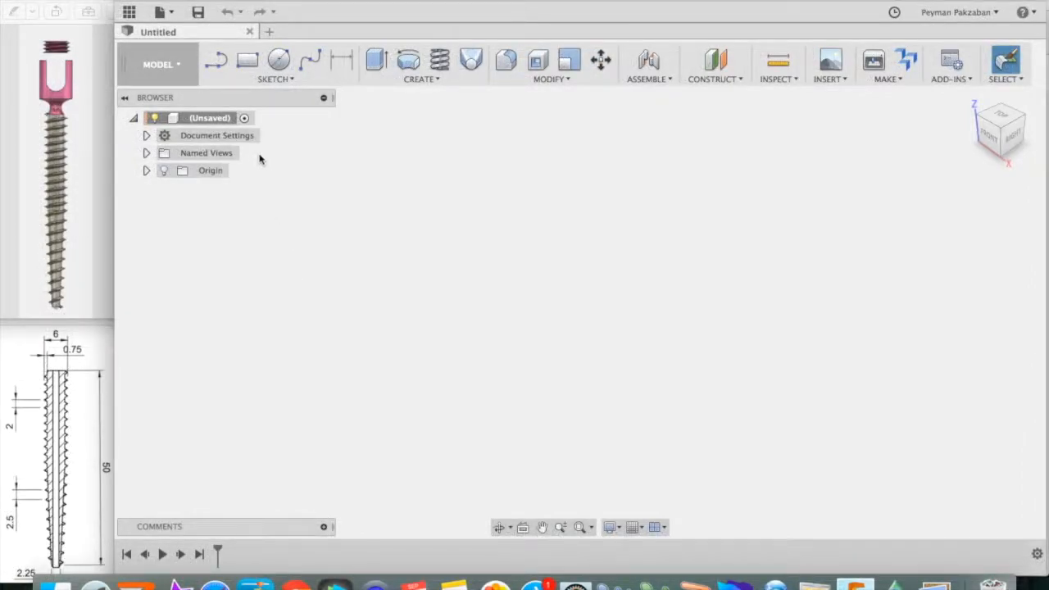
- Sketch a closed line profile on the YZ plane: about 50 mm up from the origin, 6 mm across, 25 mm down, and slanting out to the horizontal axis
{"action": "left_click", "coordinate": [218, 62]}
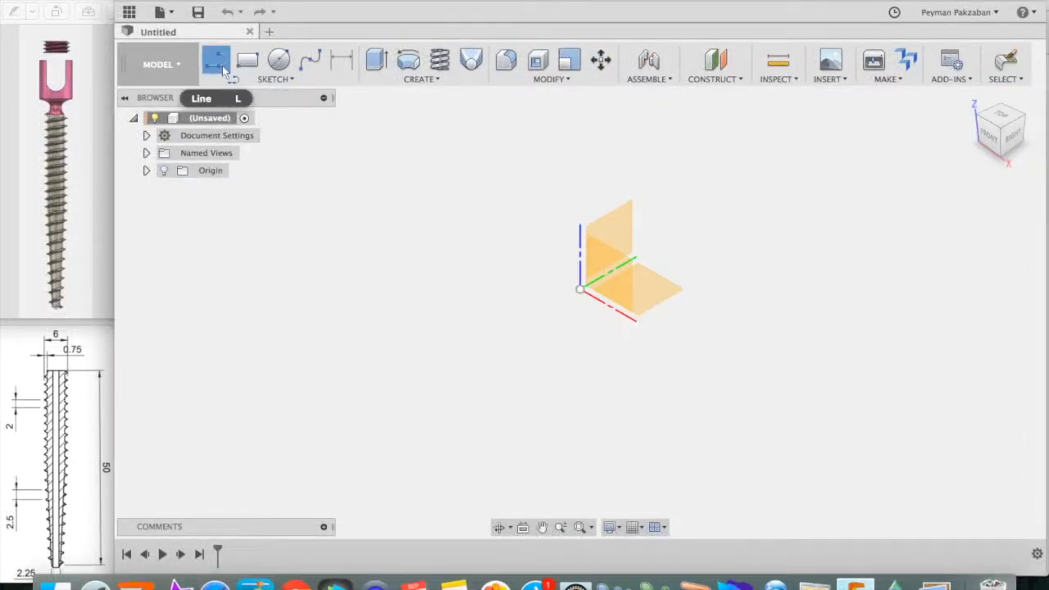
{"action": "left_click", "coordinate": [599, 230]}
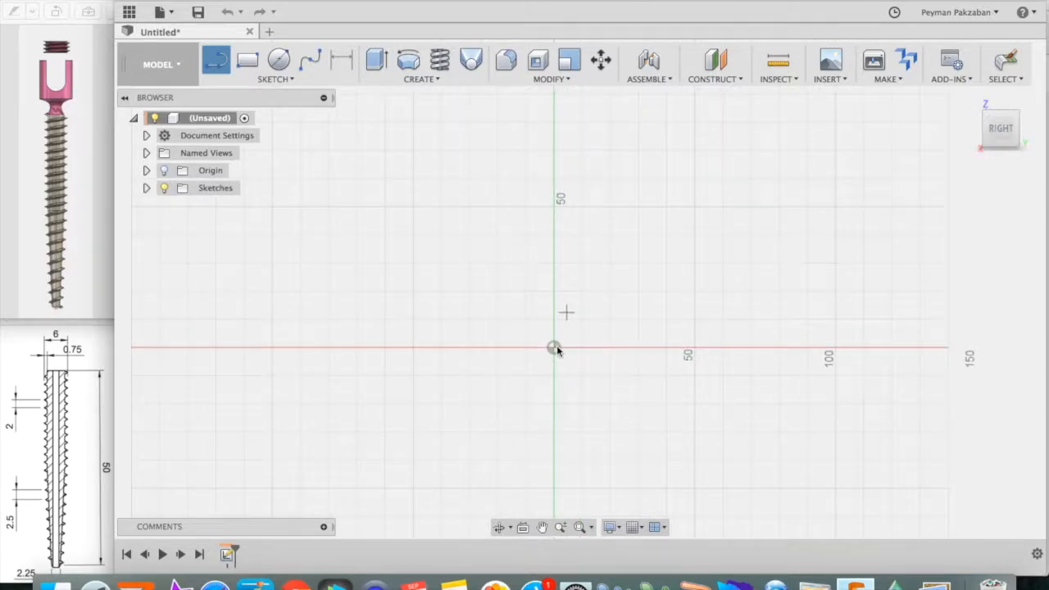
{"action": "left_click", "coordinate": [554, 348]}
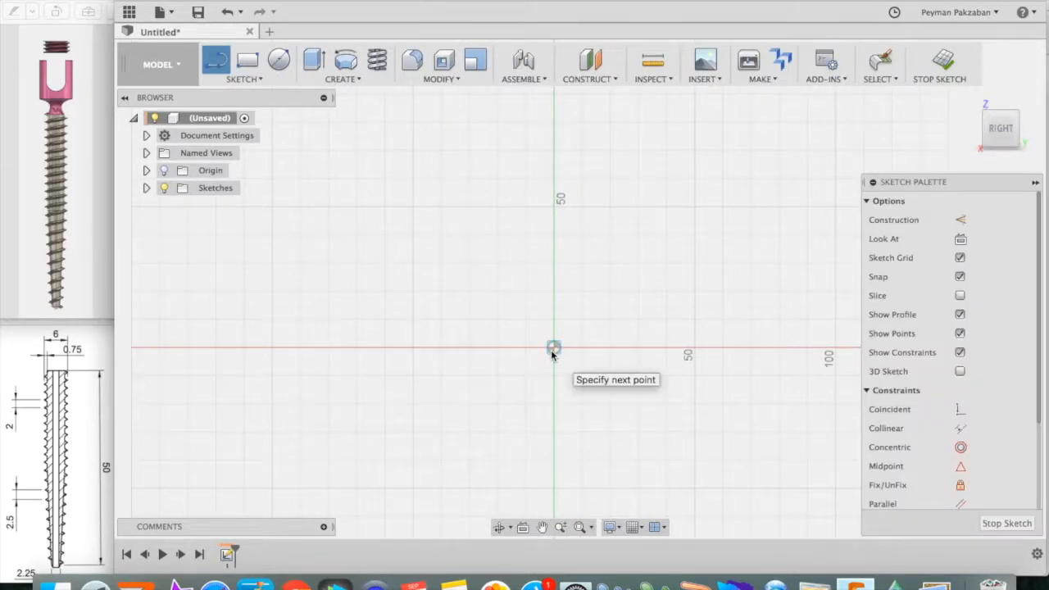
{"action": "left_click", "coordinate": [556, 208]}
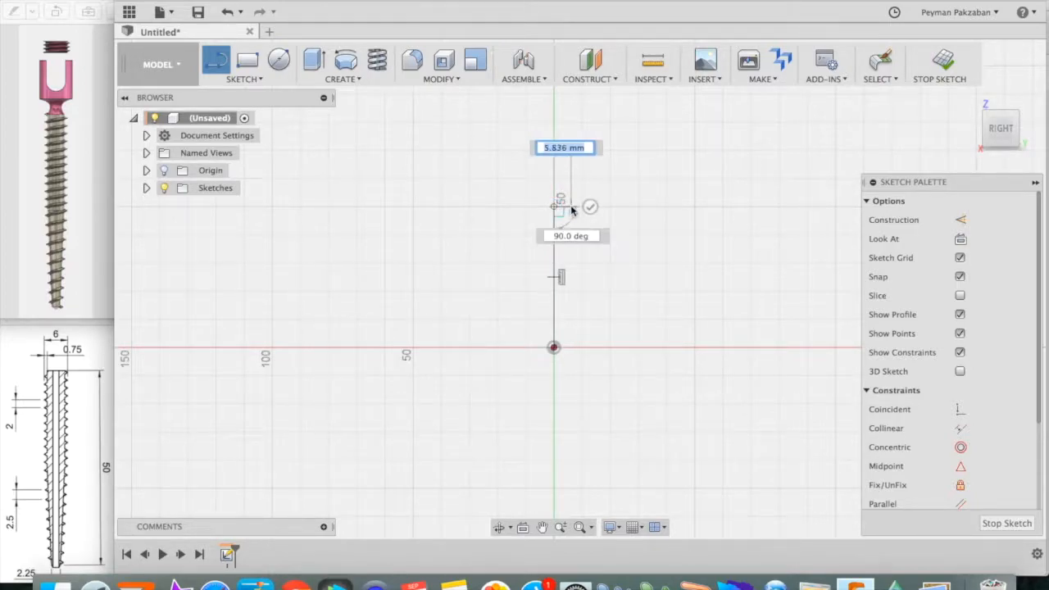
{"action": "left_click", "coordinate": [572, 208]}
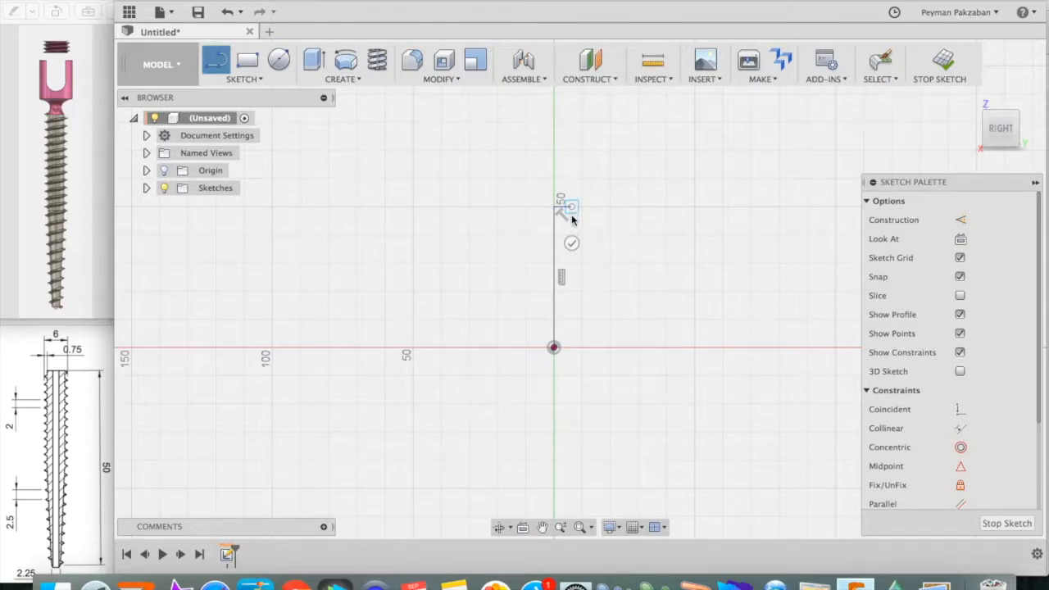
{"action": "left_click", "coordinate": [572, 278]}
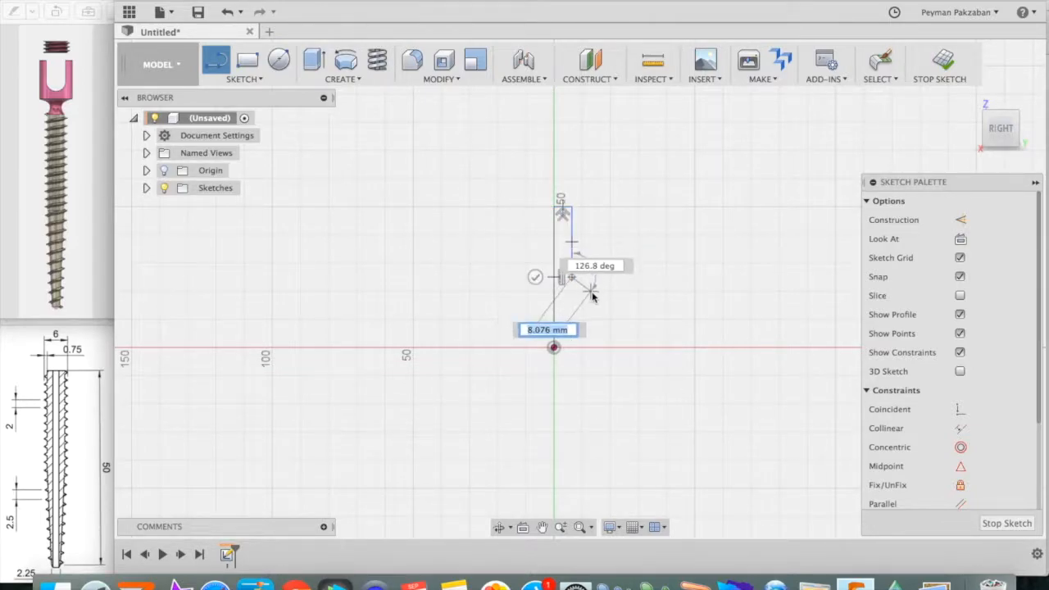
{"action": "left_click", "coordinate": [610, 348]}
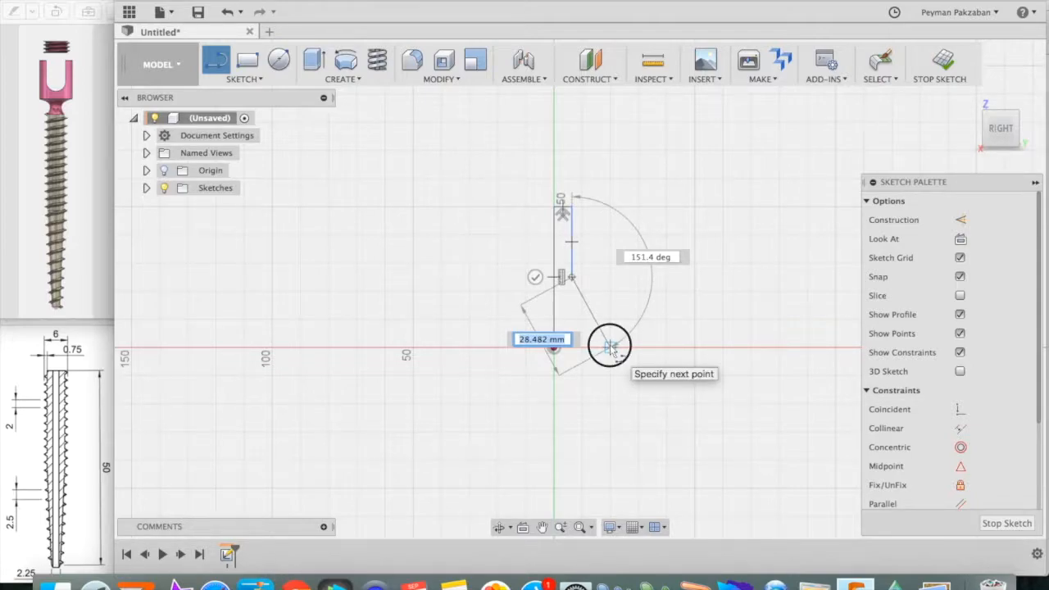
{"action": "left_click", "coordinate": [555, 348]}
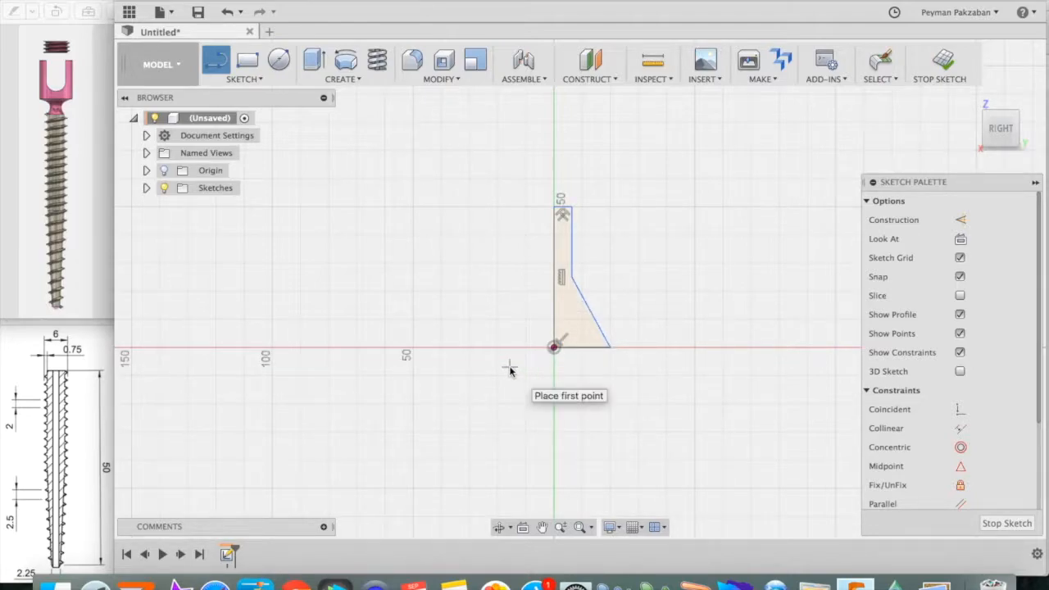
{"action": "key", "text": "Escape"}
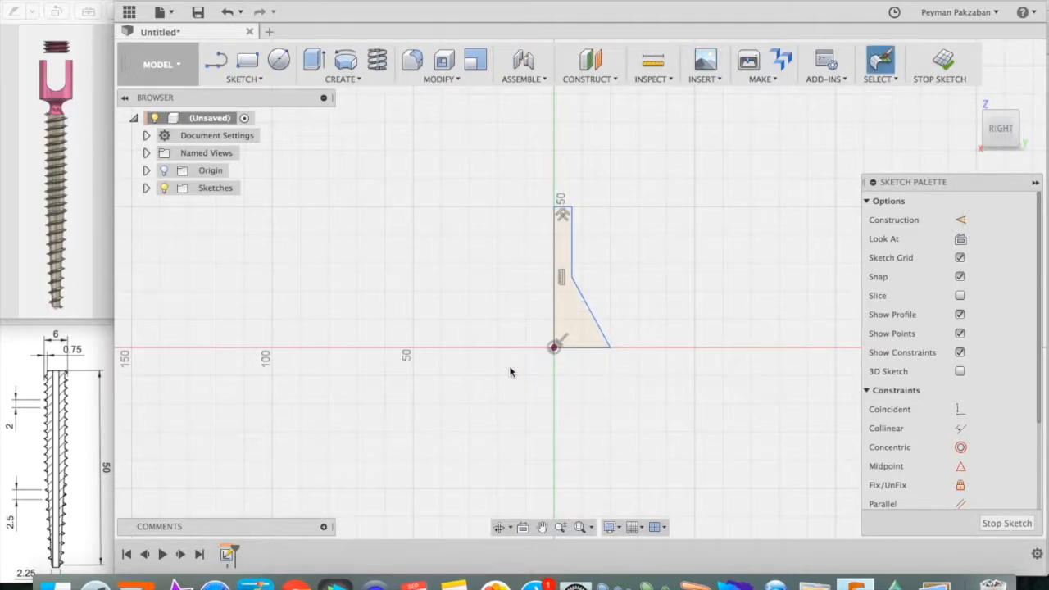
- Dimension the profile's full-height vertical line from the origin at 50 mm
{"action": "scroll", "coordinate": [515, 322], "scroll_direction": "up", "scroll_amount": 3}
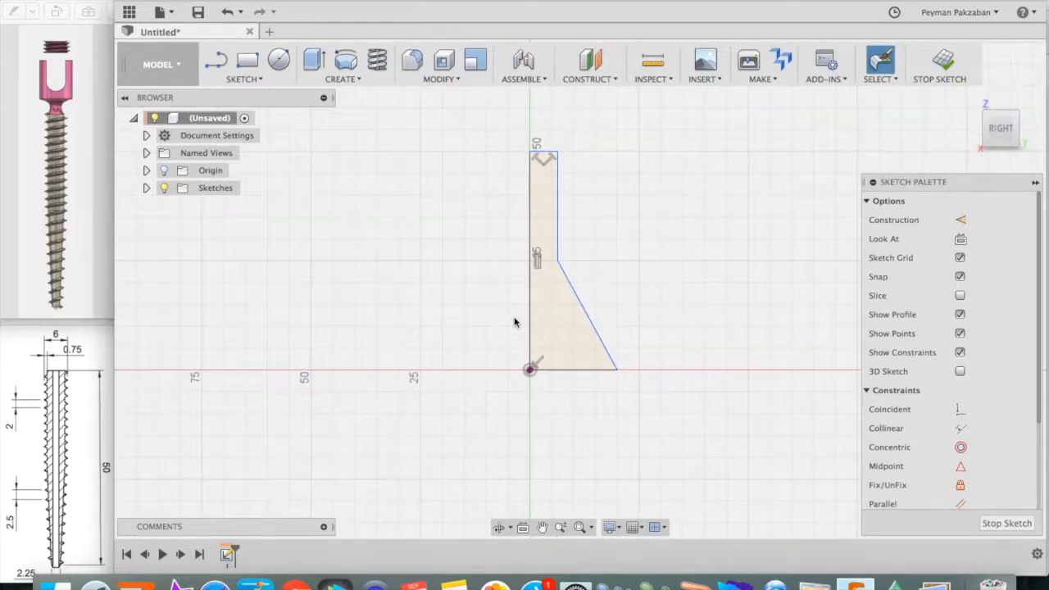
{"action": "left_click", "coordinate": [246, 79]}
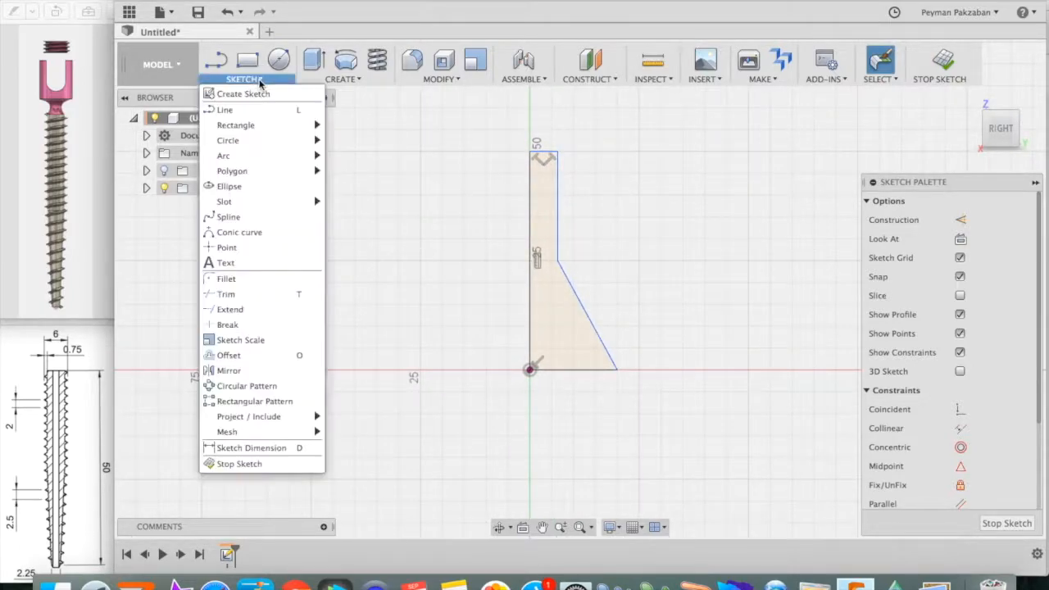
{"action": "left_click", "coordinate": [249, 448]}
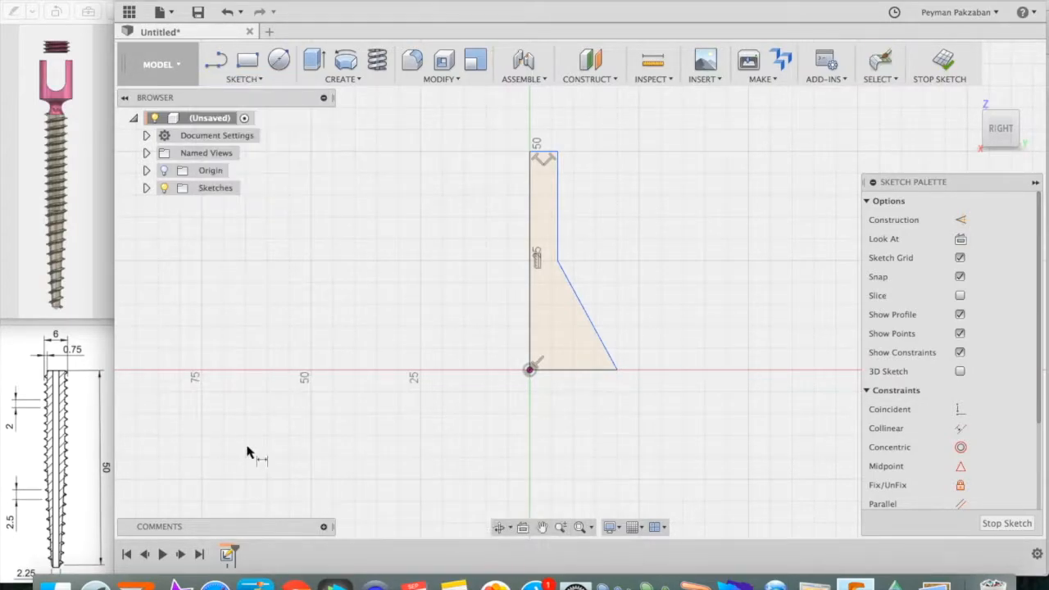
{"action": "left_click", "coordinate": [531, 283]}
{"action": "left_click", "coordinate": [498, 283]}
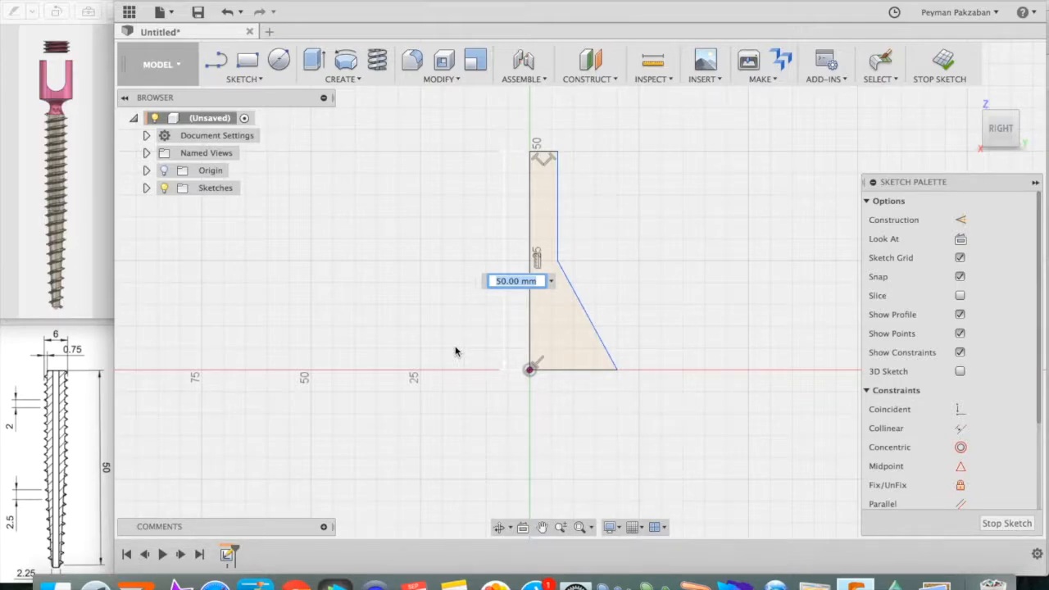
{"action": "key", "text": "Return"}
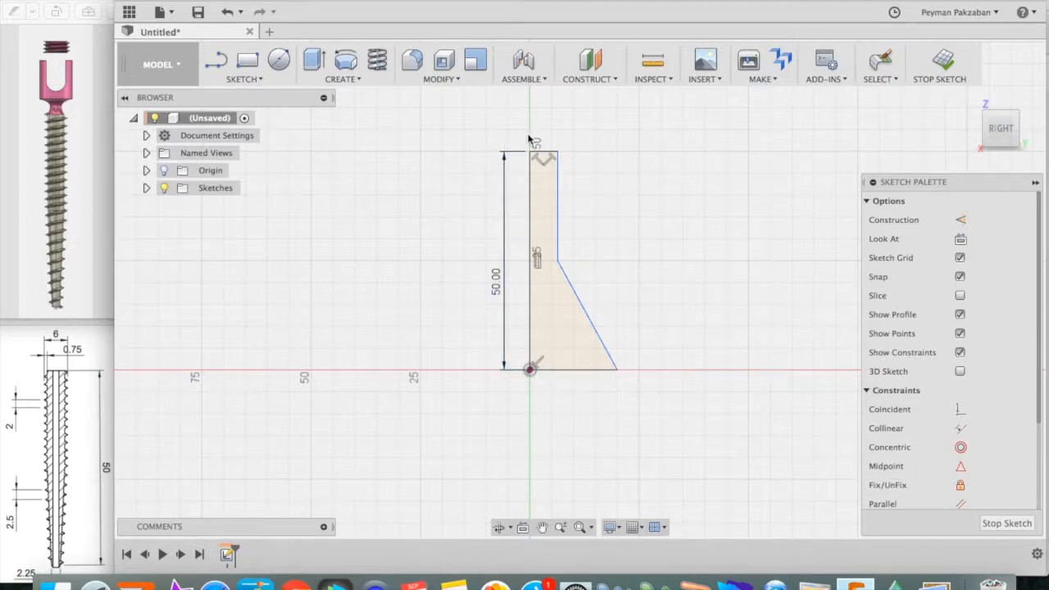
- Dimension the profile's top edge at 3 mm and its short outer vertical edge at 25 mm
{"action": "left_click", "coordinate": [549, 152]}
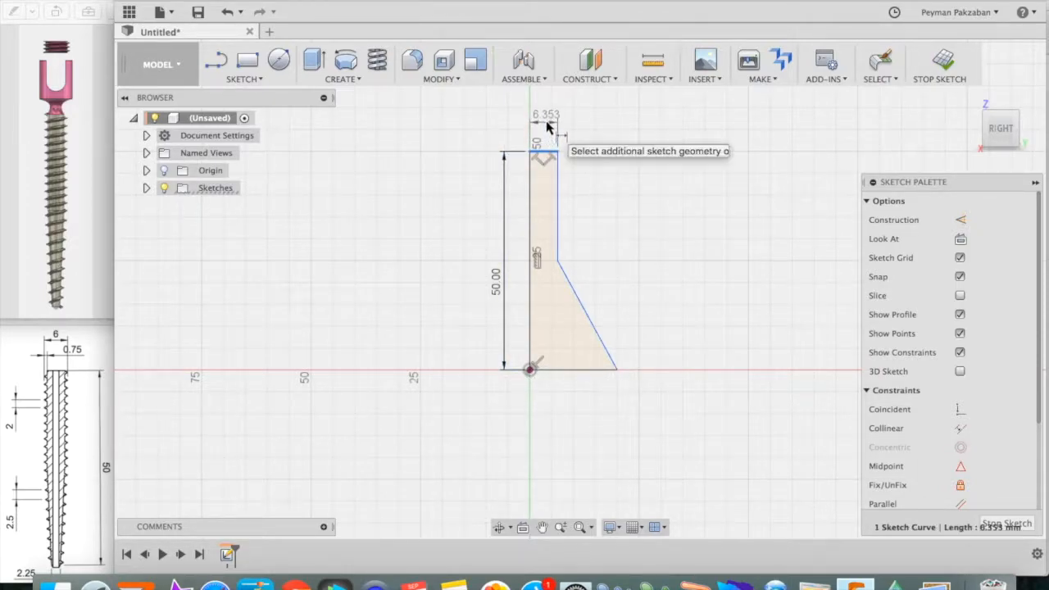
{"action": "left_click", "coordinate": [549, 128]}
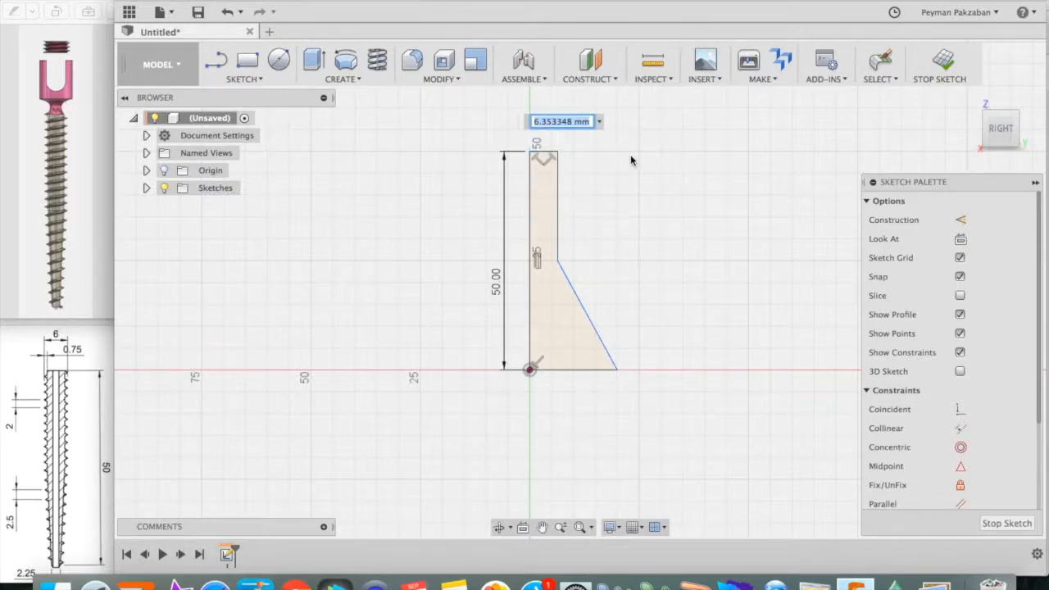
{"action": "type", "text": "3"}
{"action": "key", "text": "Return"}
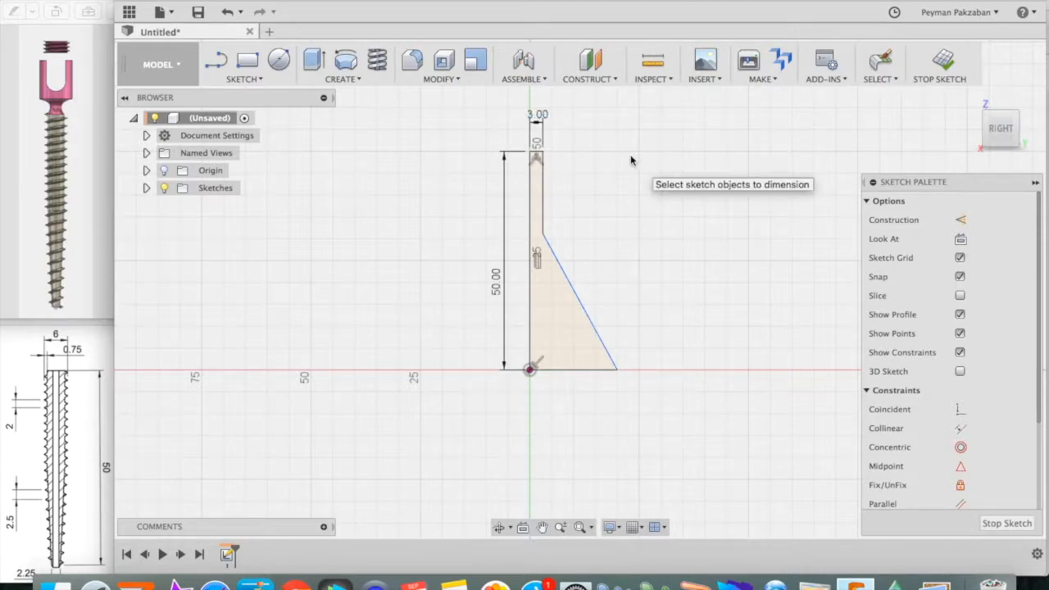
{"action": "left_click", "coordinate": [545, 201]}
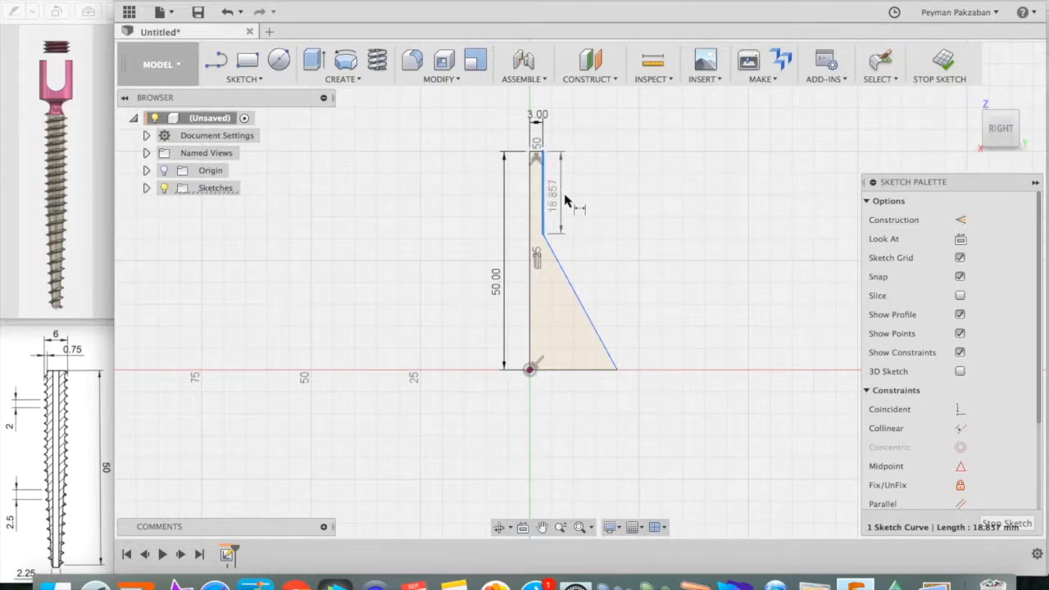
{"action": "left_click", "coordinate": [567, 204]}
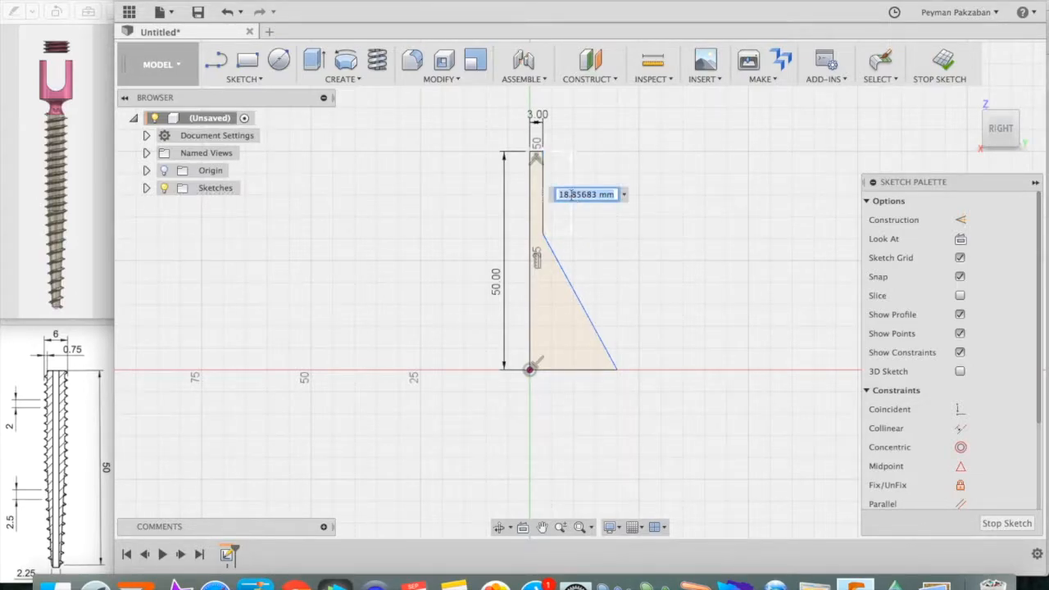
{"action": "type", "text": "25"}
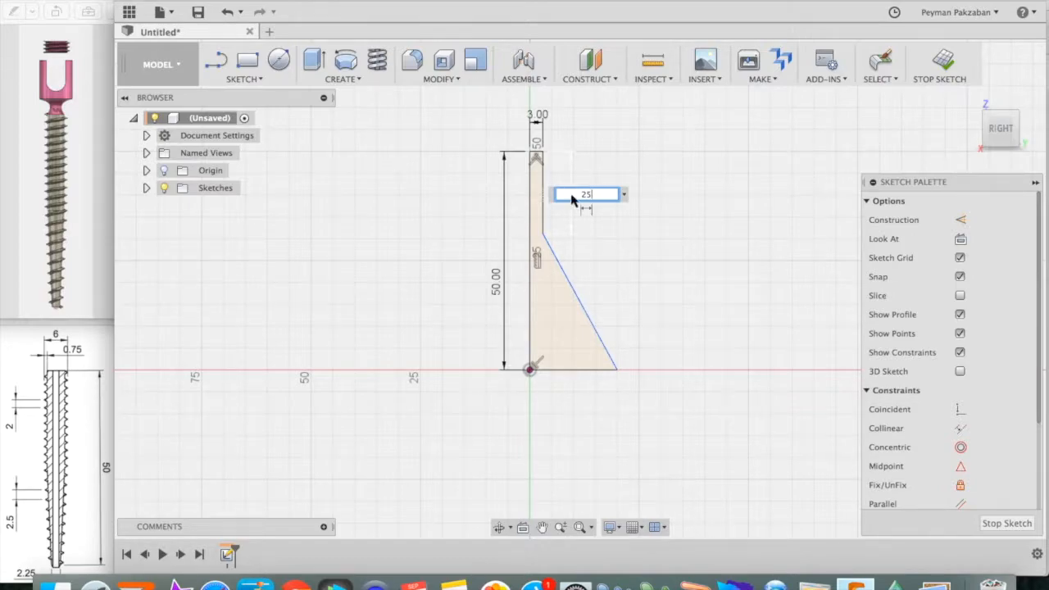
{"action": "key", "text": "Return"}
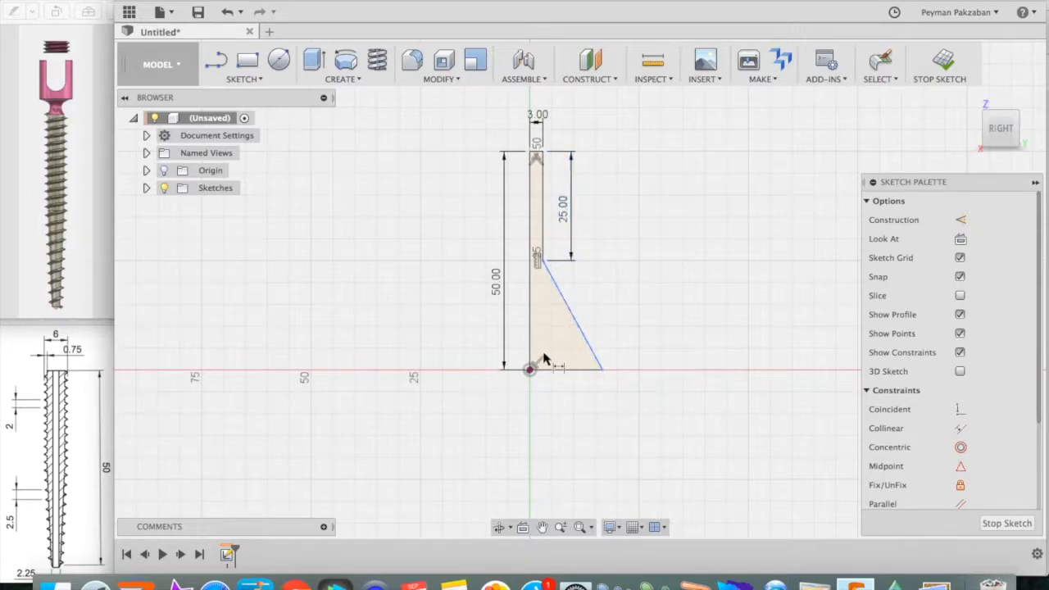
- Dimension the profile's bottom edge at 1.5 mm to form the narrow tip
{"action": "left_click", "coordinate": [547, 371]}
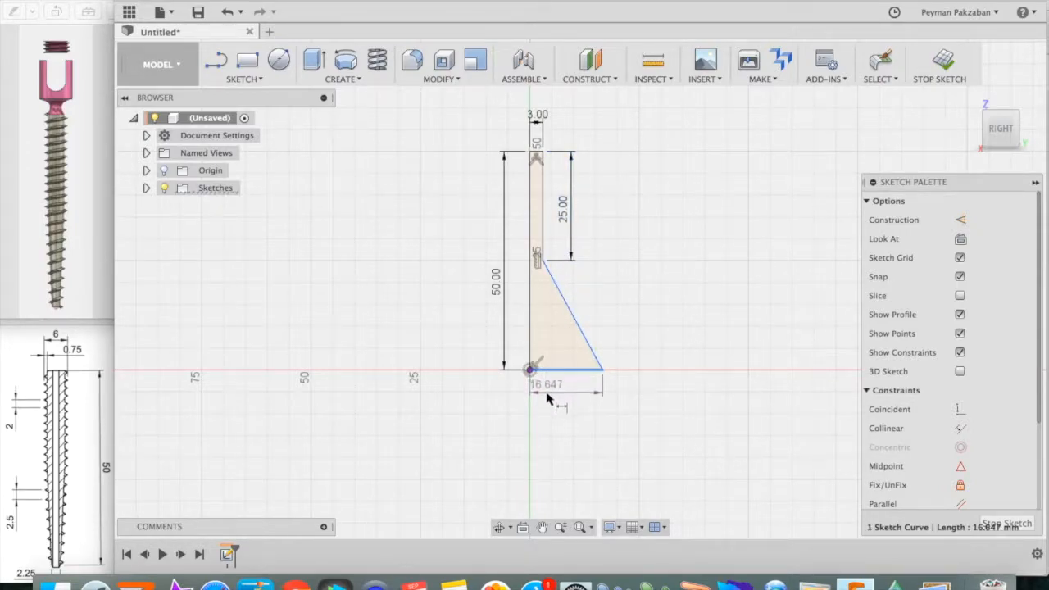
{"action": "left_click", "coordinate": [547, 393]}
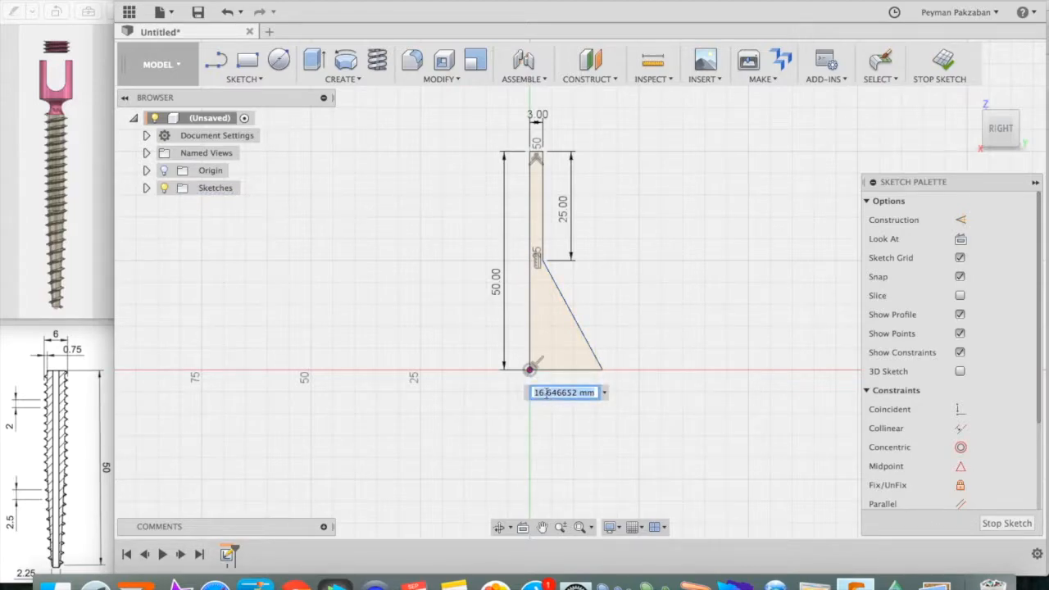
{"action": "type", "text": "1"}
{"action": "type", "text": ".5"}
{"action": "key", "text": "Return"}
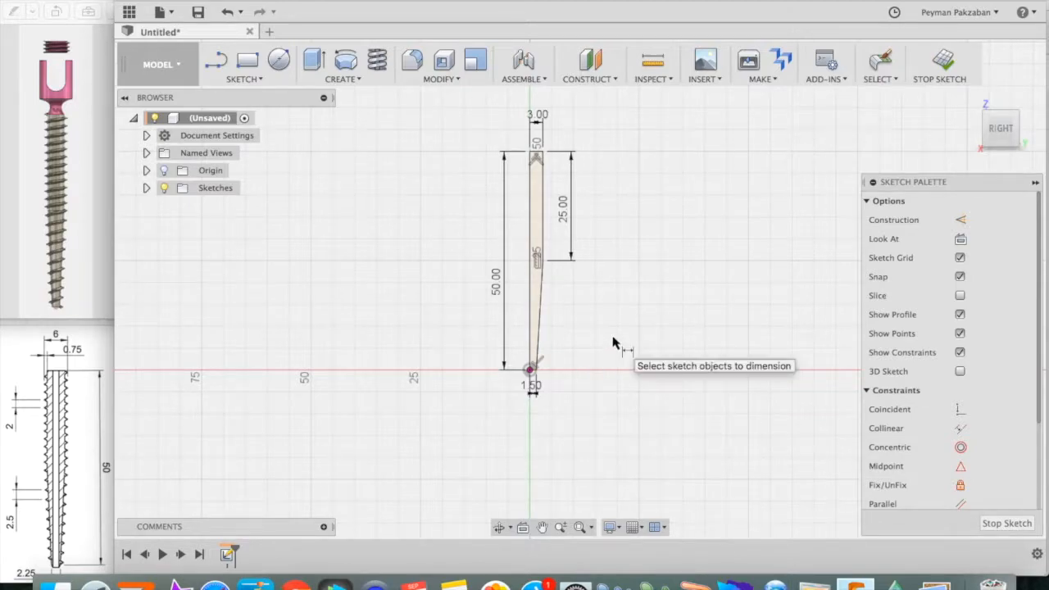
- Add a driven angle dimension between the tapered edge and the vertical centre line
{"action": "scroll", "coordinate": [614, 345], "scroll_direction": "up", "scroll_amount": 5}
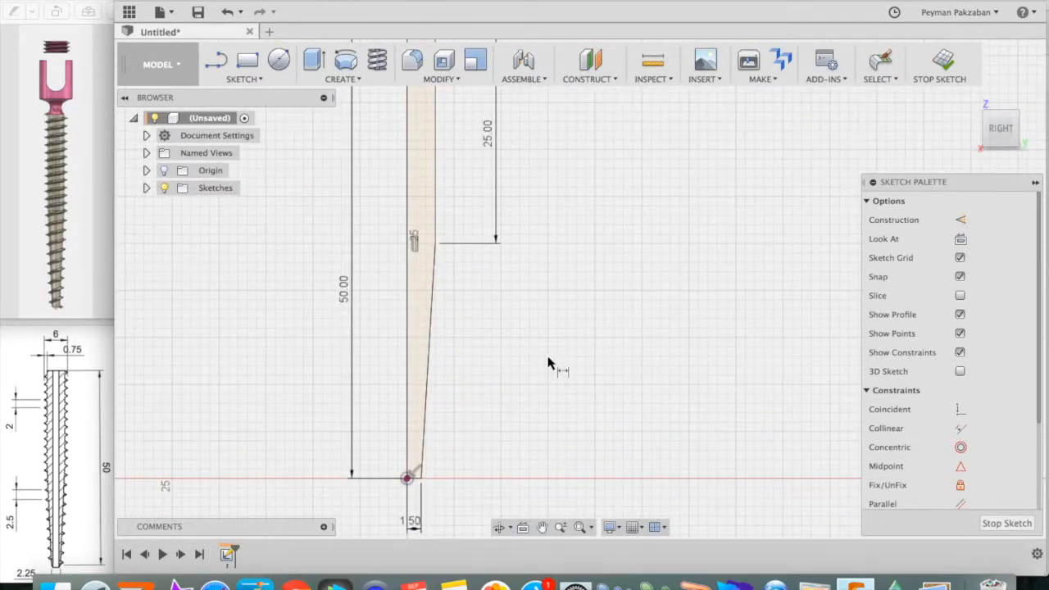
{"action": "left_click", "coordinate": [429, 371]}
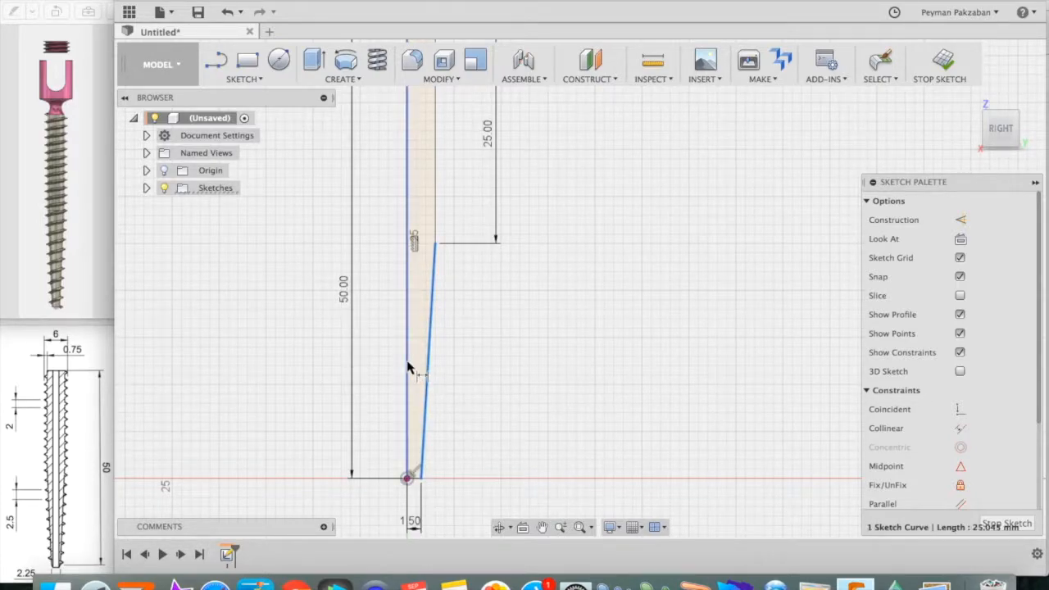
{"action": "left_click", "coordinate": [408, 373]}
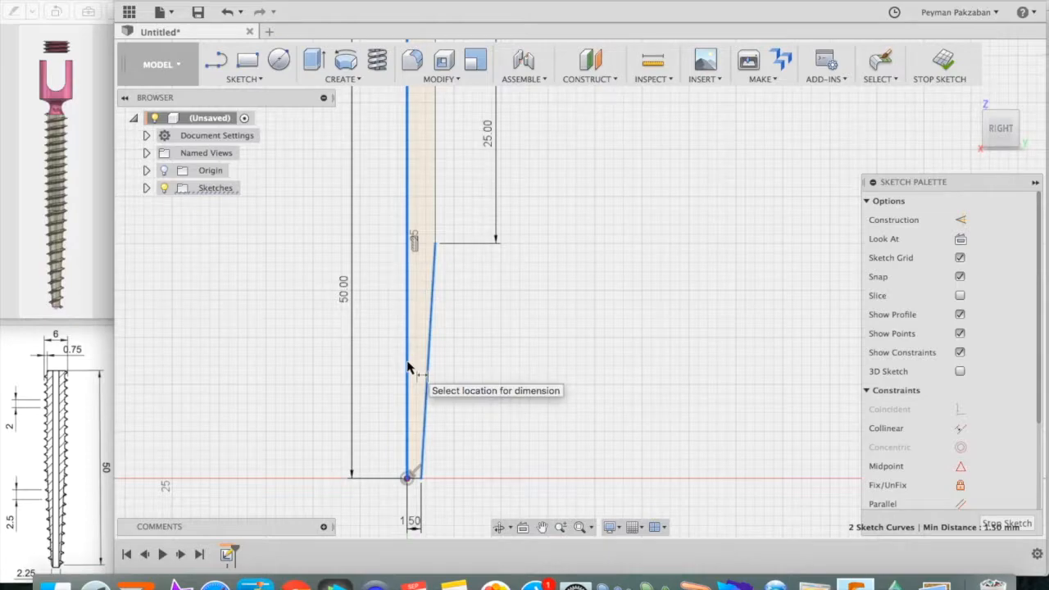
{"action": "left_click", "coordinate": [418, 297]}
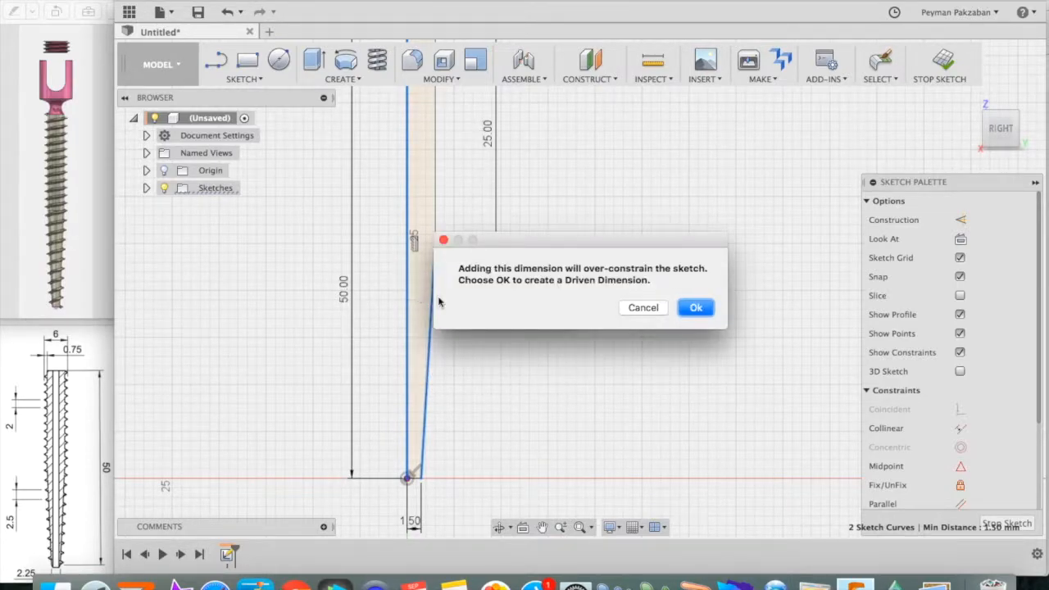
{"action": "left_click", "coordinate": [697, 309]}
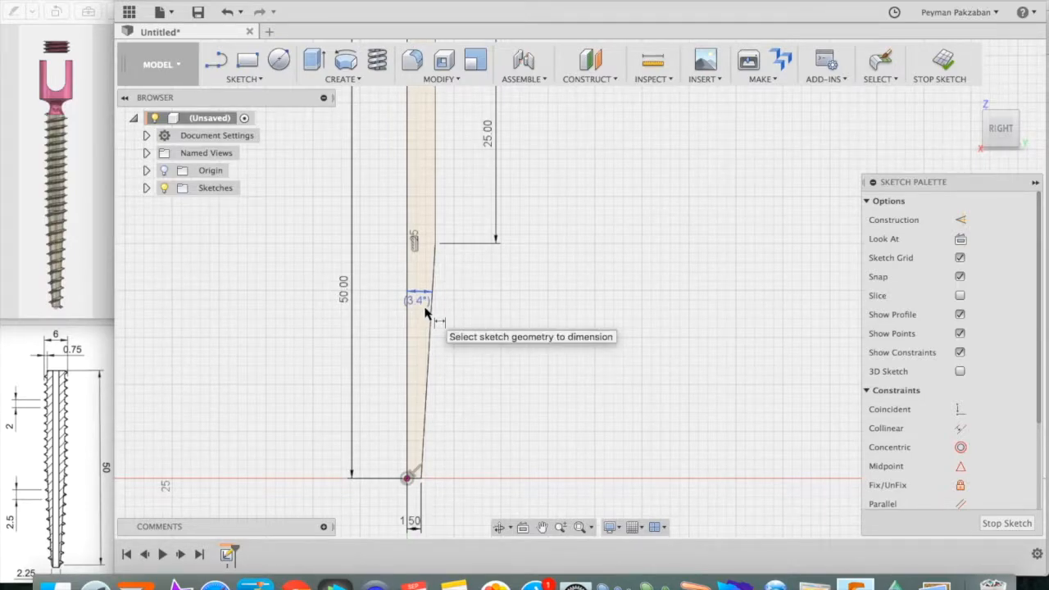
- Finish the sketch and revolve the profile 360 degrees around its long vertical line as a new body
{"action": "left_click", "coordinate": [1007, 523]}
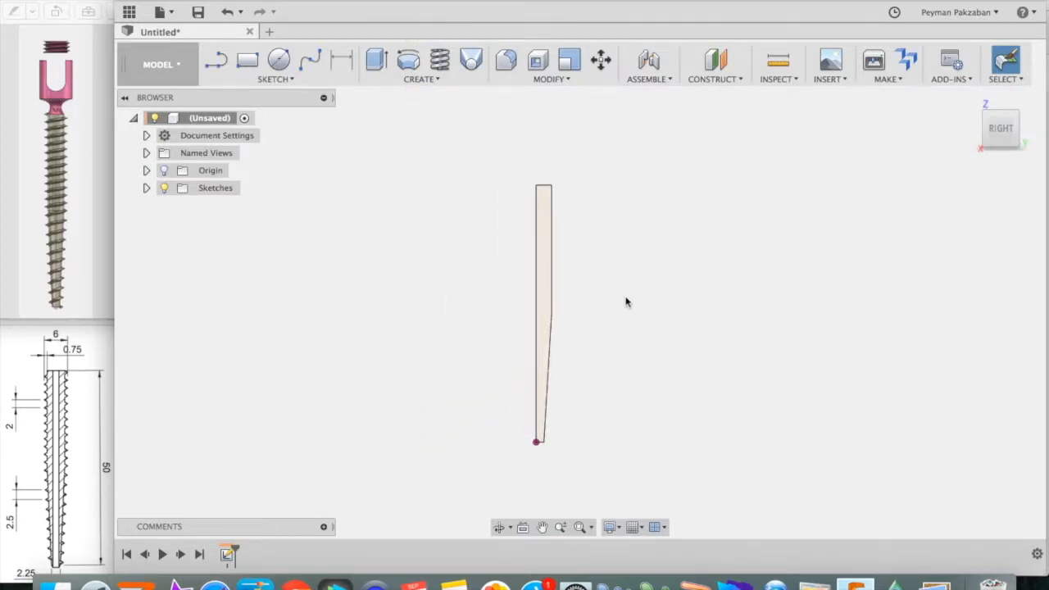
{"action": "left_click", "coordinate": [407, 62]}
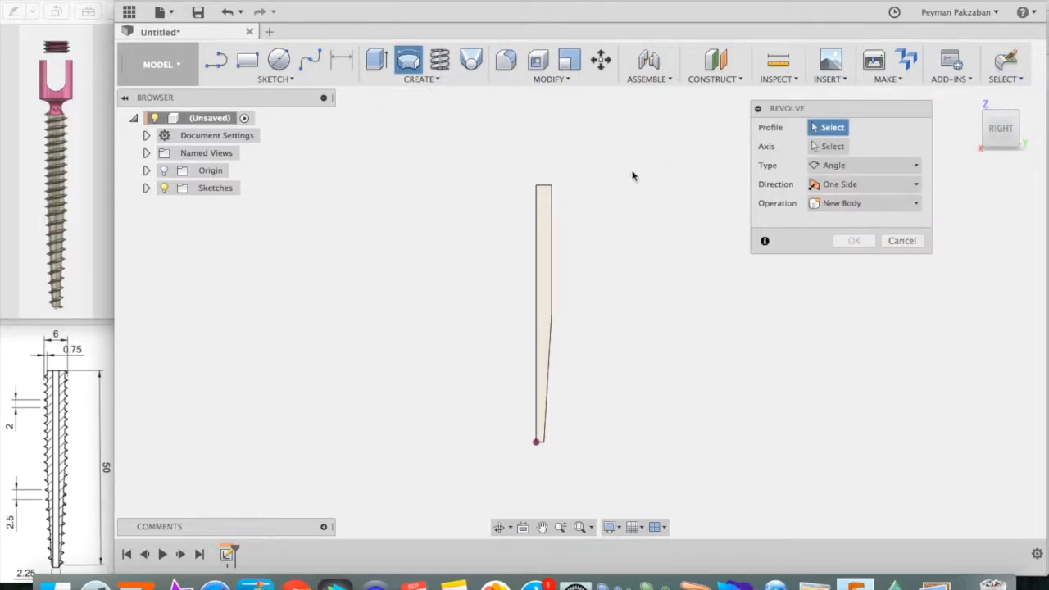
{"action": "left_click", "coordinate": [545, 222]}
{"action": "left_click", "coordinate": [824, 147]}
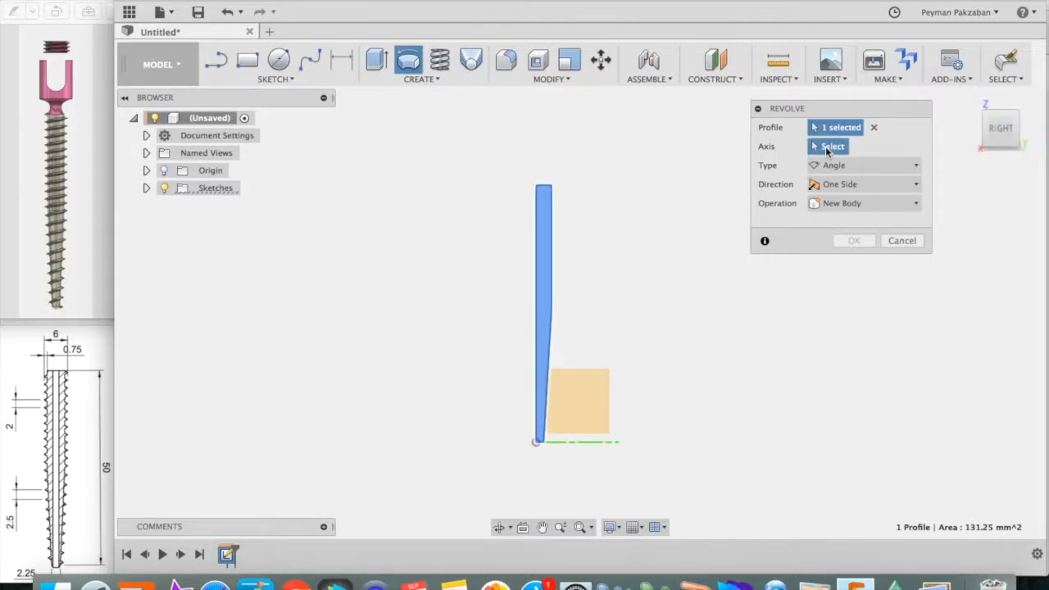
{"action": "left_click", "coordinate": [537, 257]}
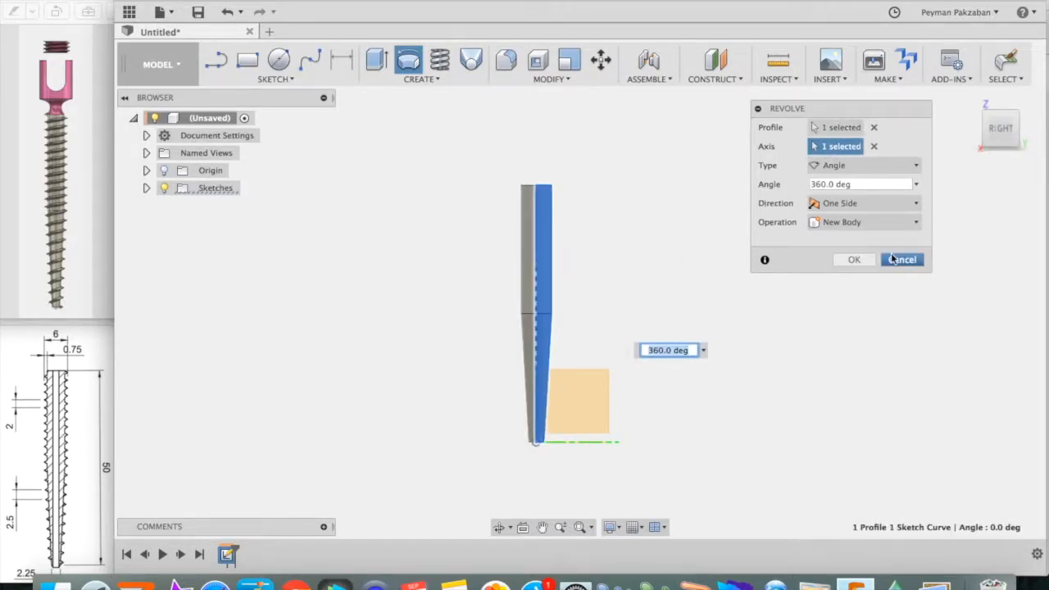
{"action": "left_click", "coordinate": [852, 259]}
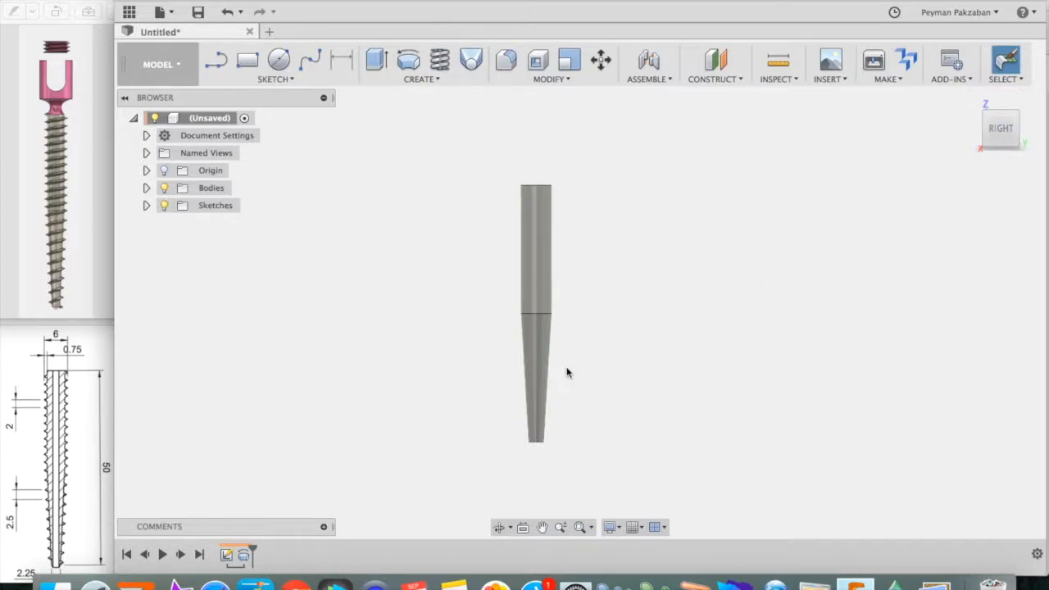
- Start a coil on the horizontal origin plane with a base circle about 16 mm in diameter centred on the shaft's narrow tip
{"action": "left_click", "coordinate": [434, 80]}
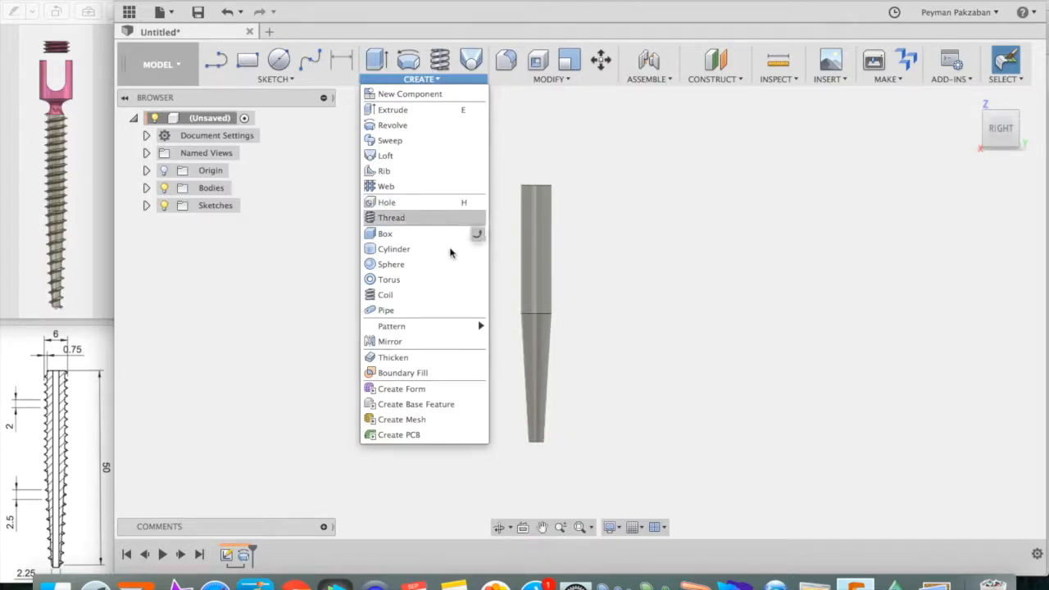
{"action": "left_click", "coordinate": [395, 298]}
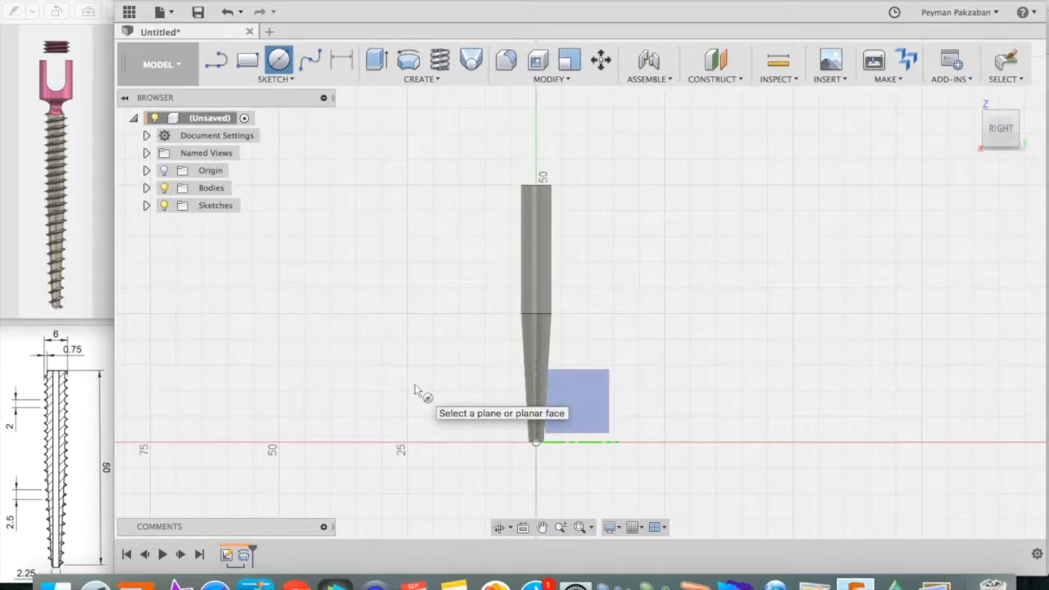
{"action": "left_click", "coordinate": [576, 449]}
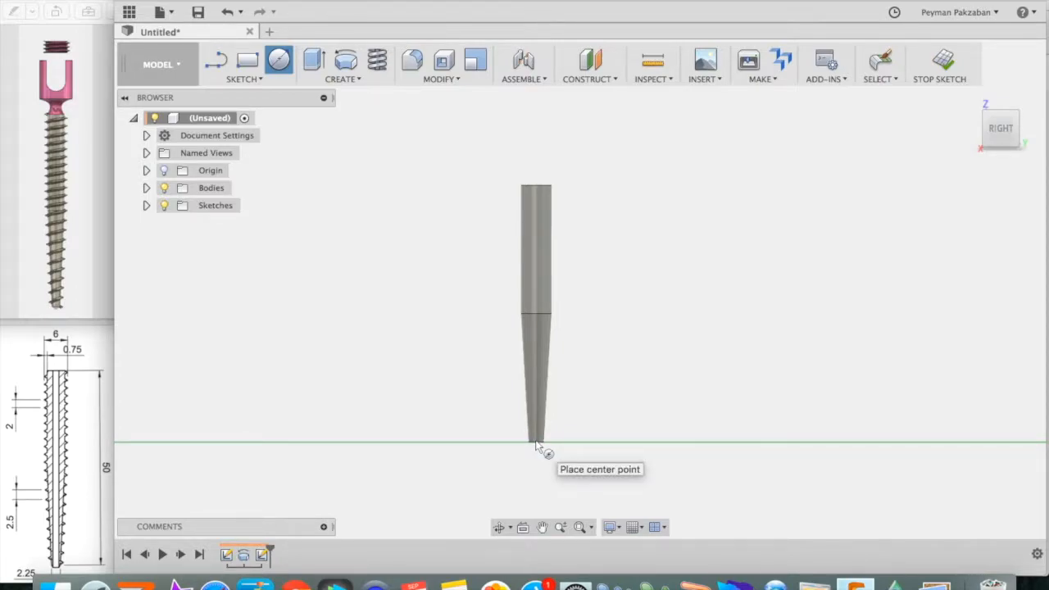
{"action": "scroll", "coordinate": [537, 447], "scroll_direction": "up", "scroll_amount": 3}
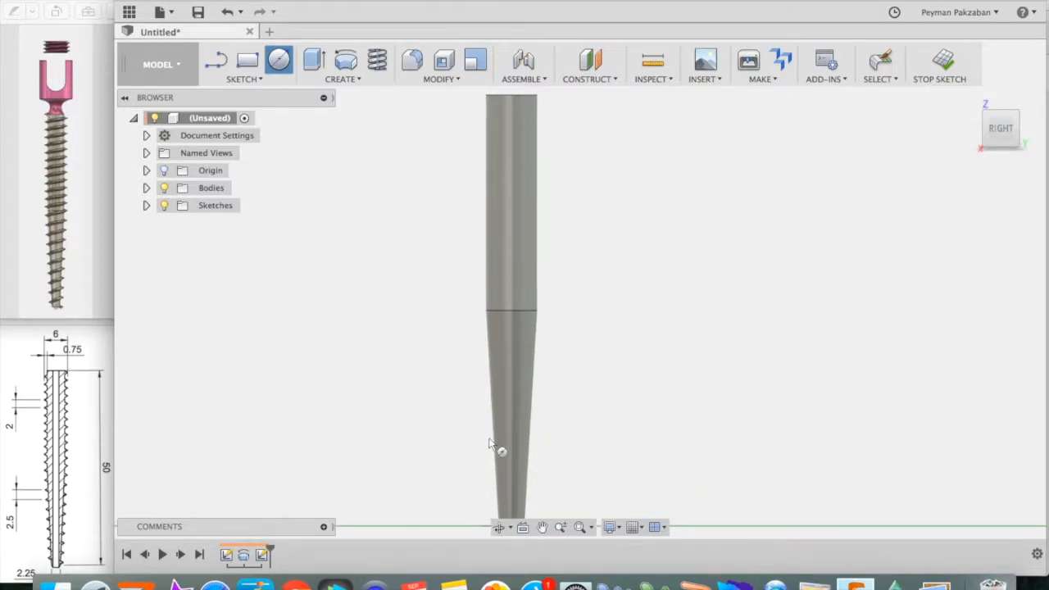
{"action": "scroll", "coordinate": [489, 440], "scroll_direction": "down", "scroll_amount": 3}
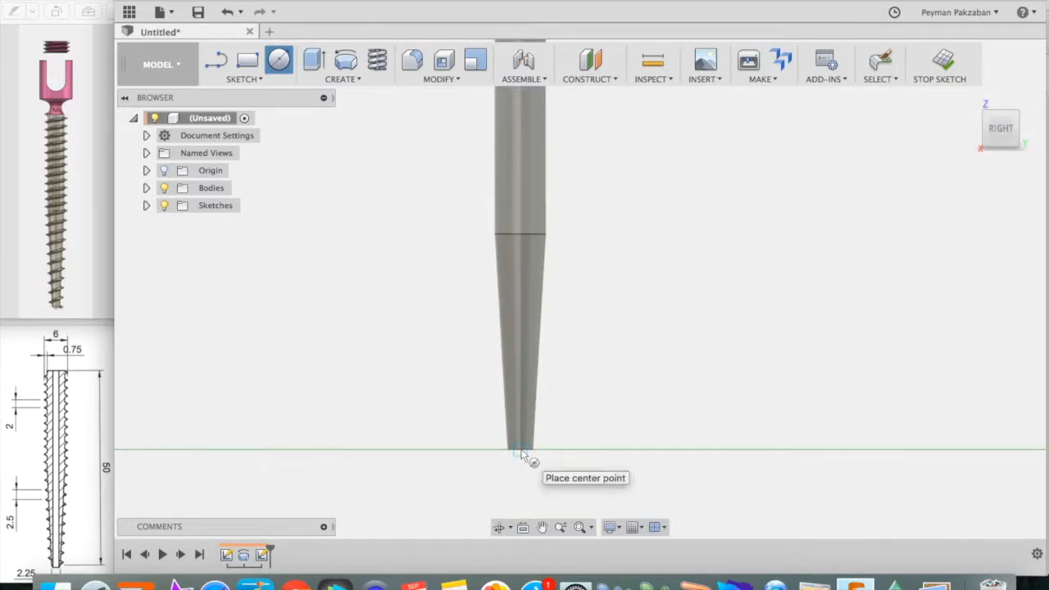
{"action": "left_click", "coordinate": [522, 456]}
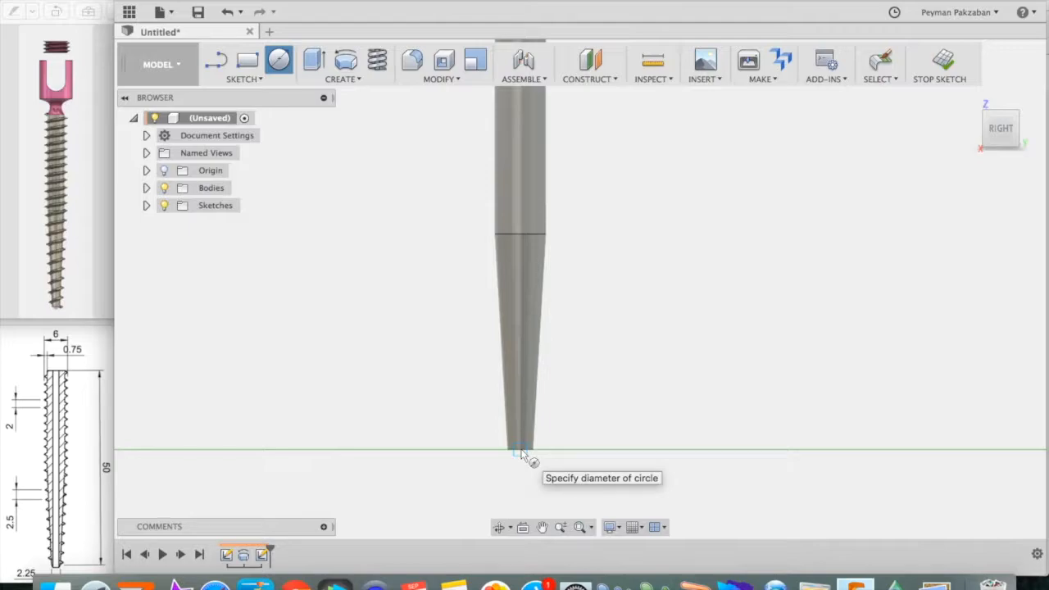
{"action": "left_click", "coordinate": [595, 450]}
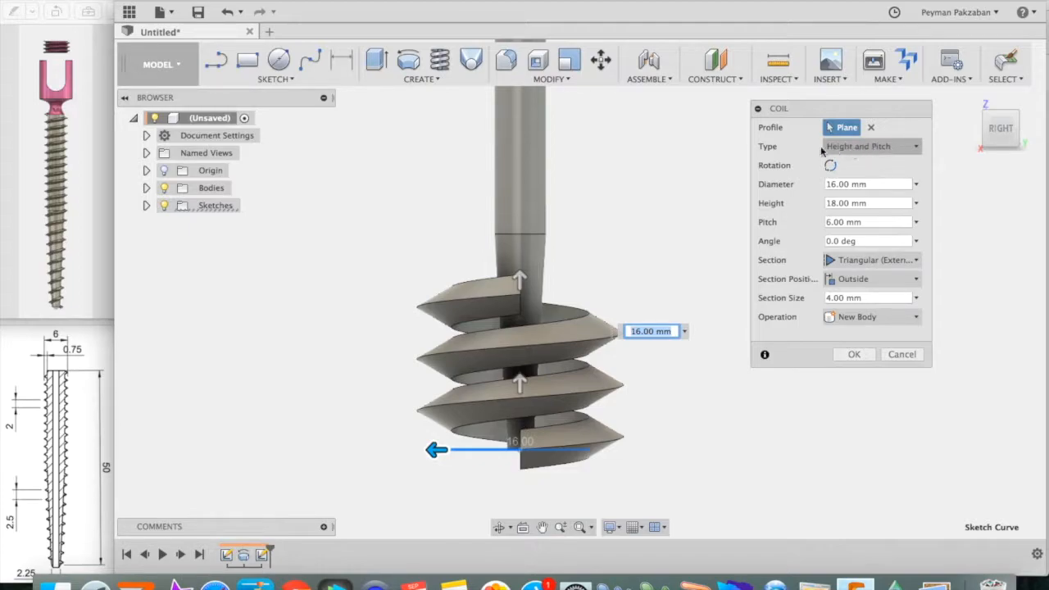
- Define the coil by Height and Pitch and set its diameter to 3 mm
{"action": "left_click", "coordinate": [909, 145]}
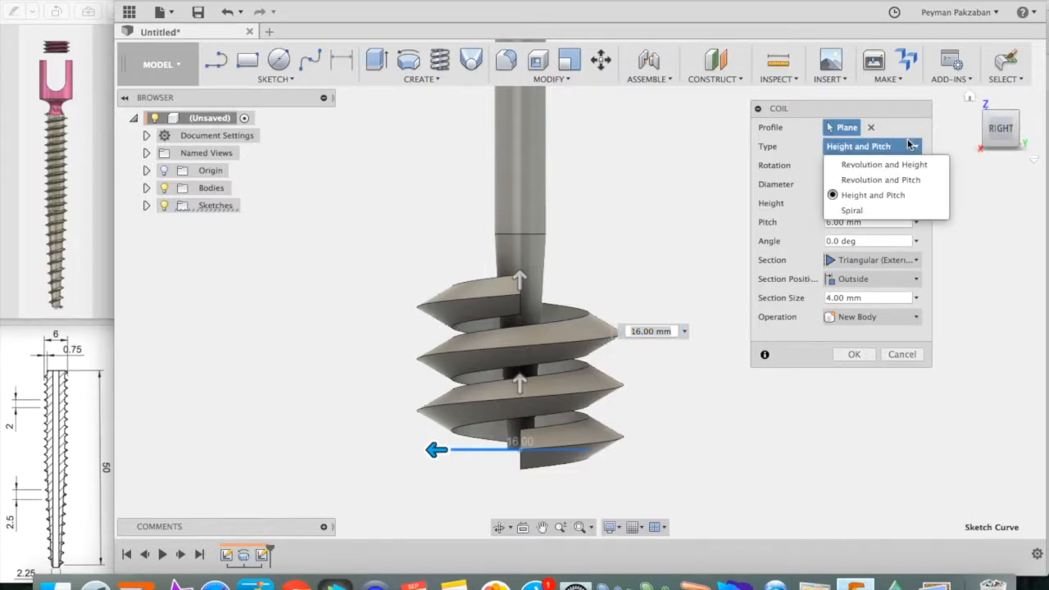
{"action": "left_click", "coordinate": [892, 191]}
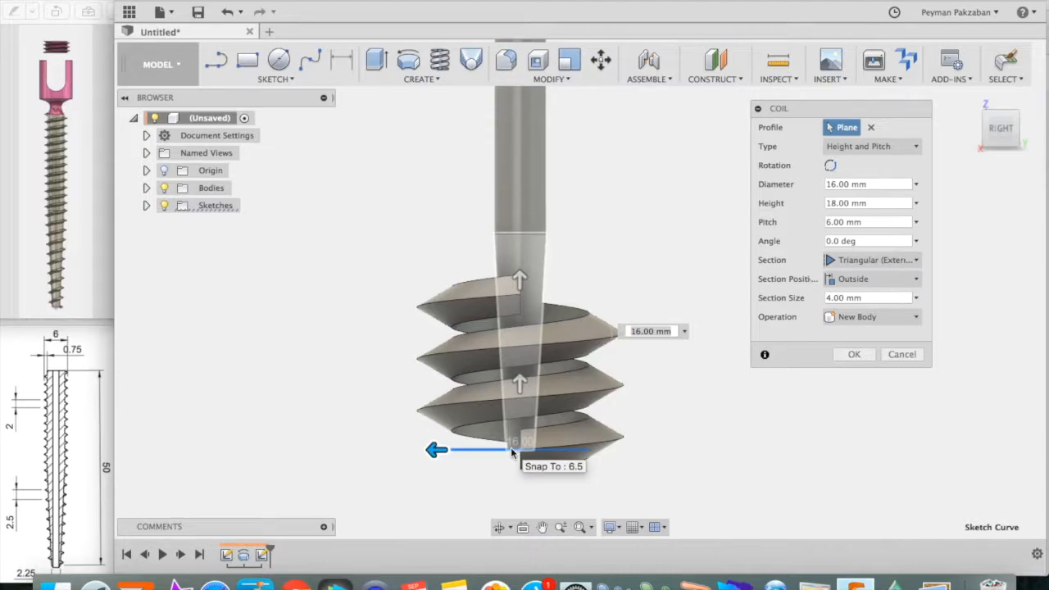
{"action": "left_click", "coordinate": [874, 184]}
{"action": "left_click_drag", "start_coordinate": [874, 185], "coordinate": [775, 187]}
{"action": "type", "text": "3"}
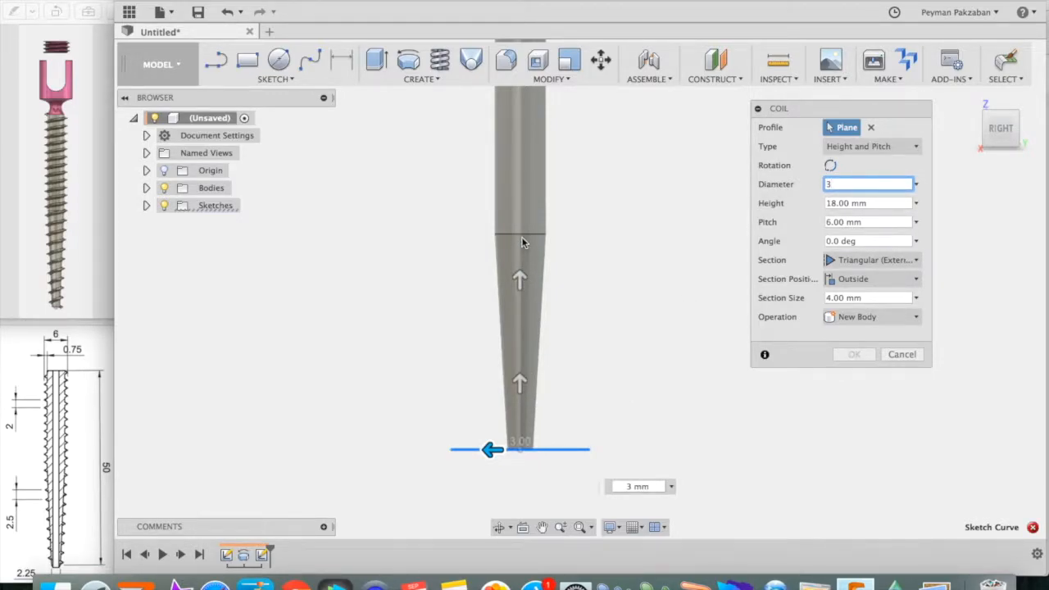
- Set the coil's height to 25 mm, pitch to 2.5 mm and taper angle to 3.4 degrees
{"action": "left_click", "coordinate": [877, 203]}
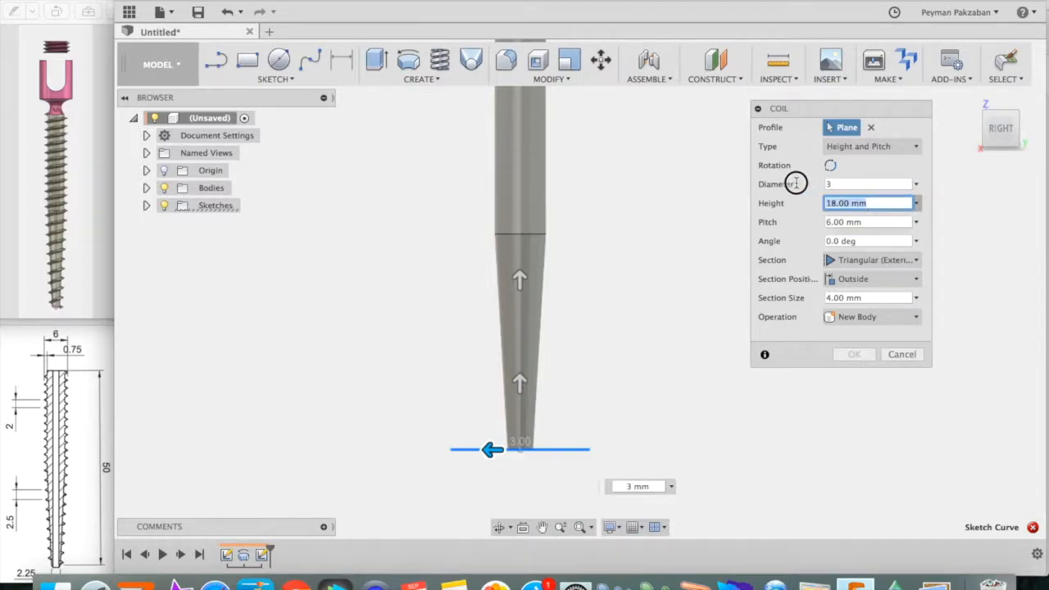
{"action": "type", "text": "25"}
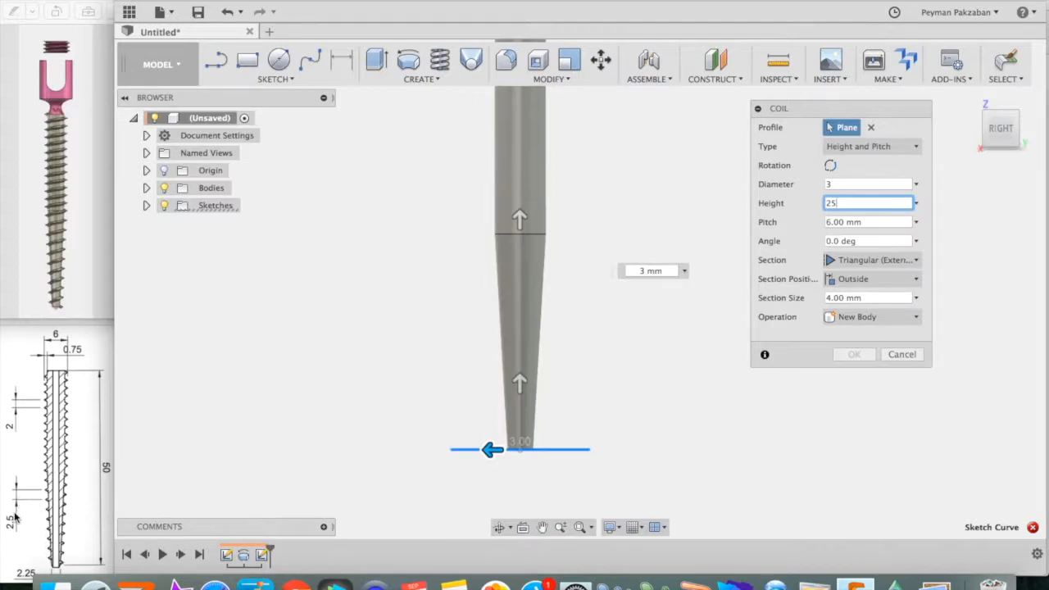
{"action": "left_click", "coordinate": [876, 222]}
{"action": "type", "text": "2.5"}
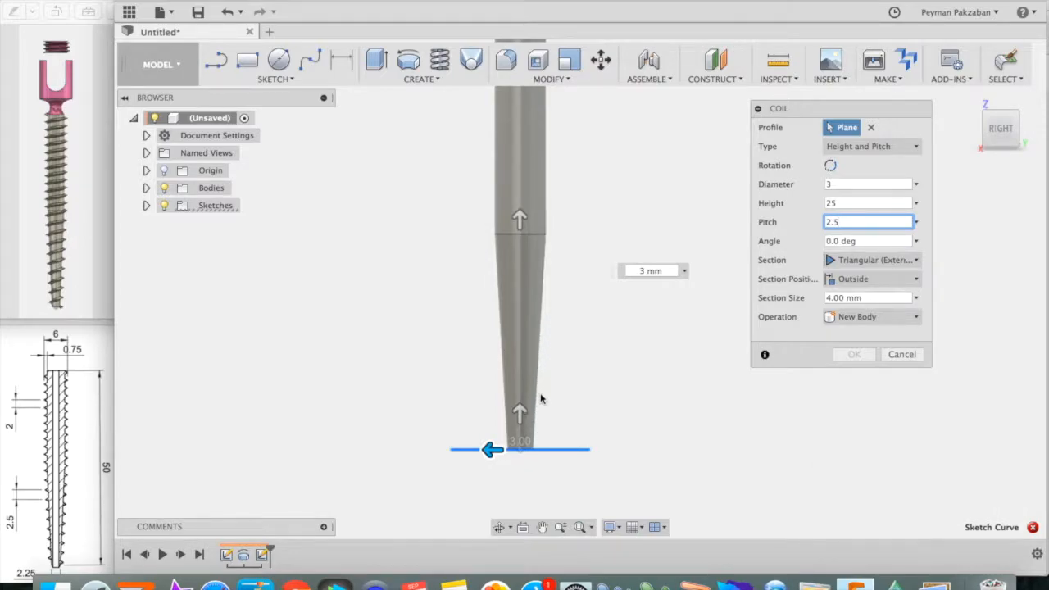
{"action": "left_click", "coordinate": [885, 240]}
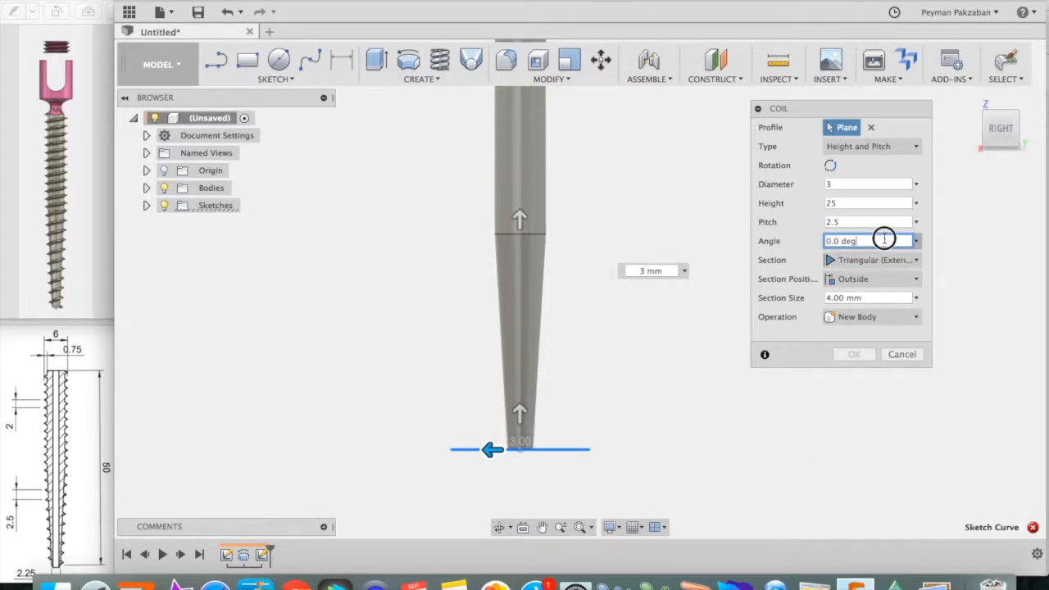
{"action": "type", "text": "3.4"}
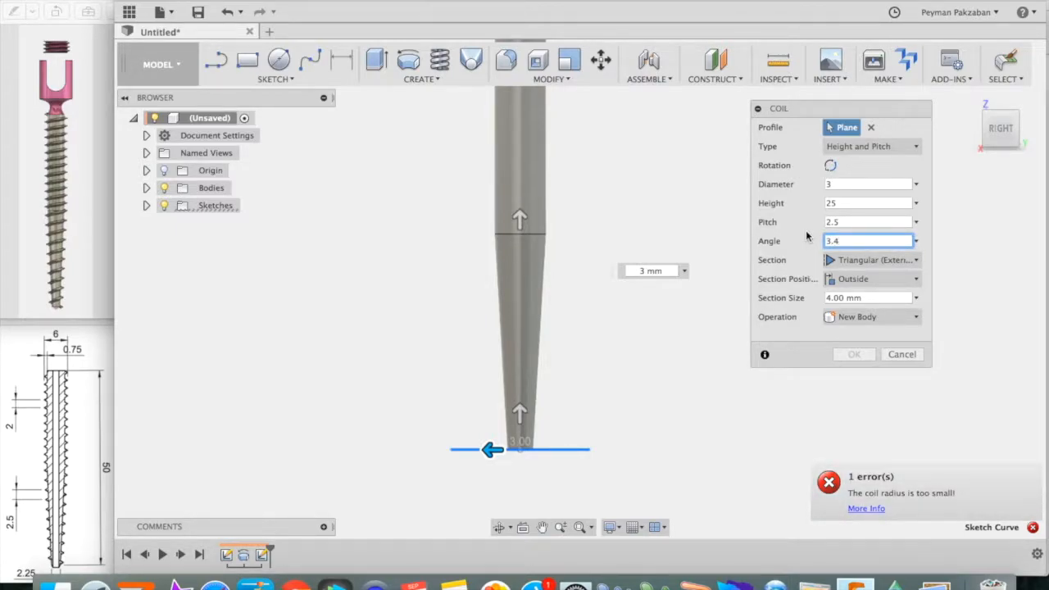
- Give the coil a Triangular (External) section positioned Outside, with a section size of 0.75 mm
{"action": "left_click", "coordinate": [884, 262]}
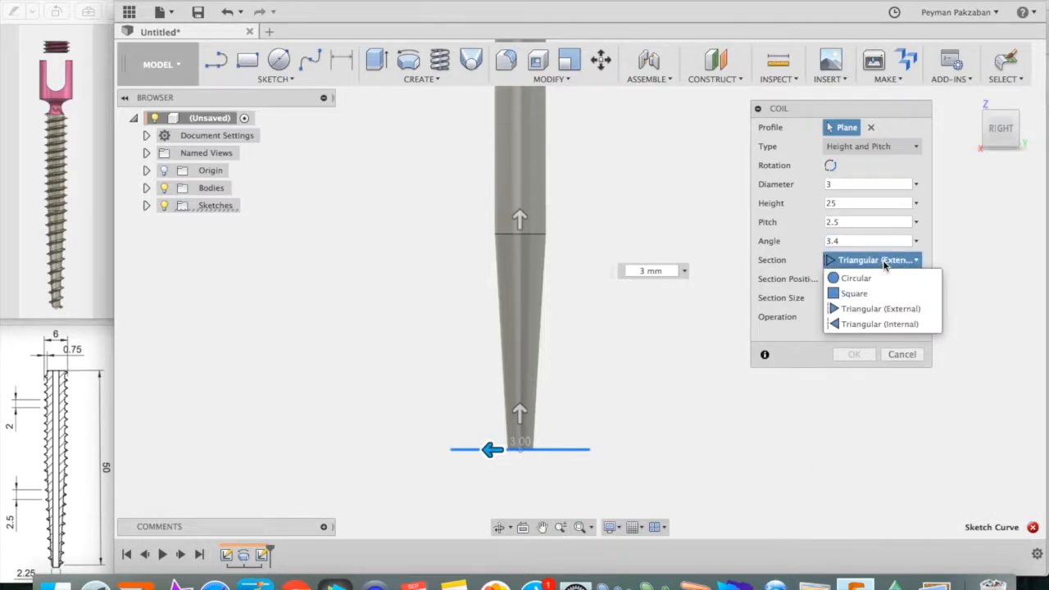
{"action": "left_click", "coordinate": [863, 309]}
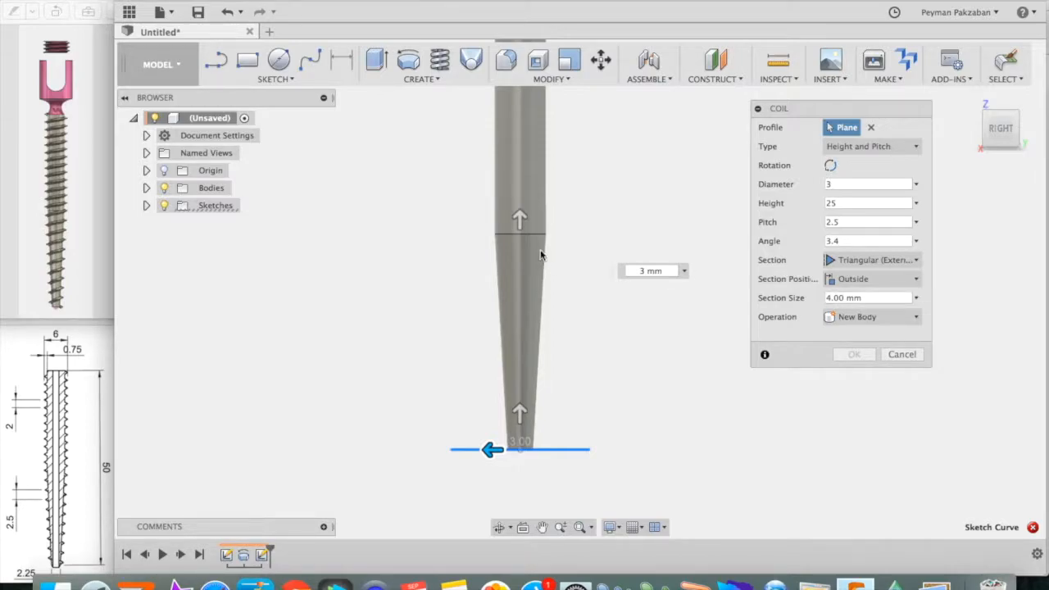
{"action": "left_click", "coordinate": [855, 281]}
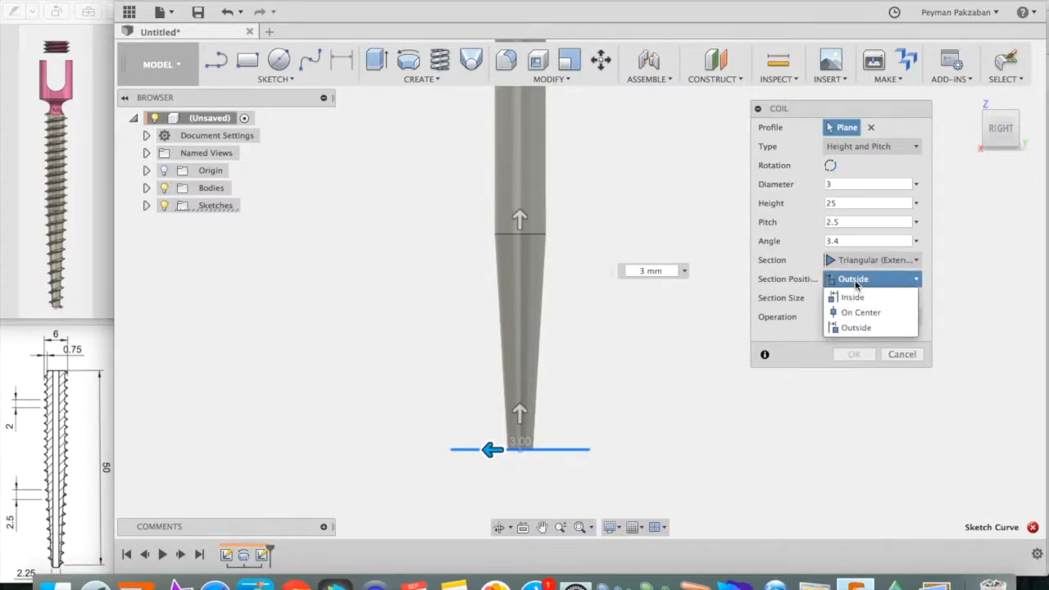
{"action": "left_click", "coordinate": [852, 328]}
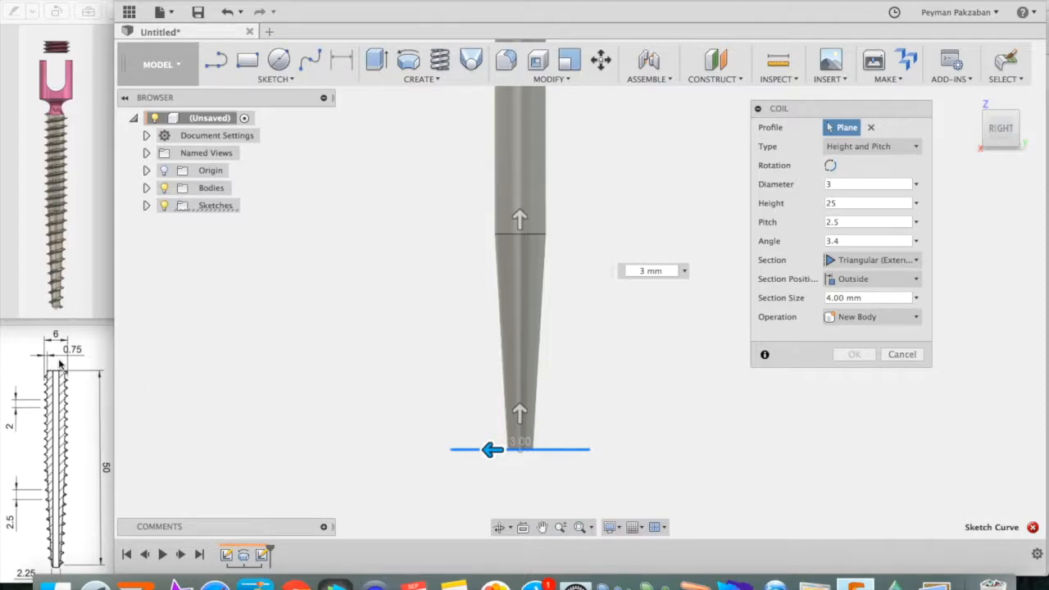
{"action": "left_click", "coordinate": [874, 298]}
{"action": "left_click_drag", "start_coordinate": [874, 297], "coordinate": [791, 299]}
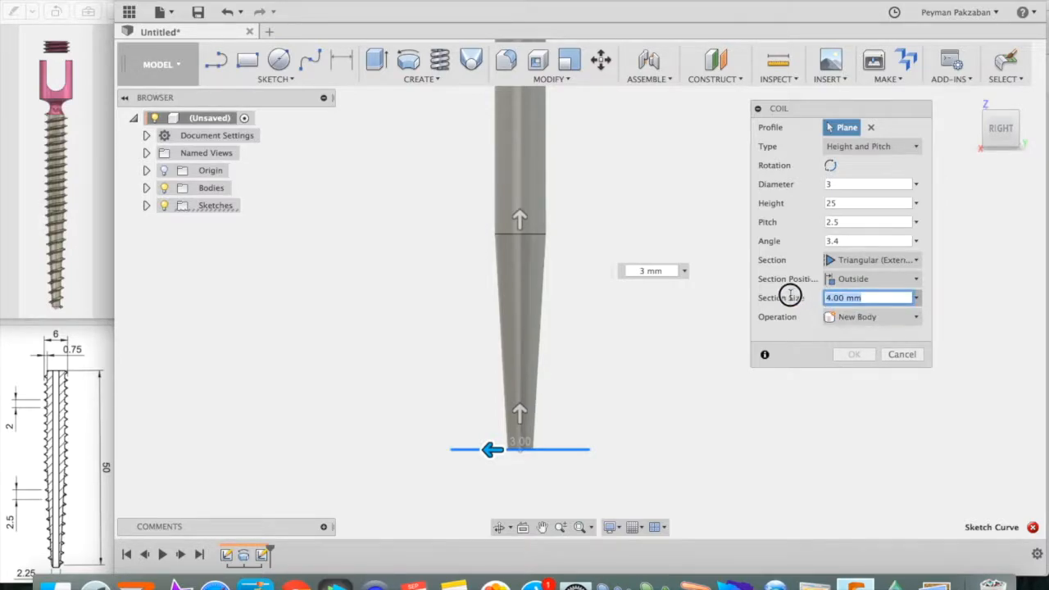
{"action": "type", "text": "0."}
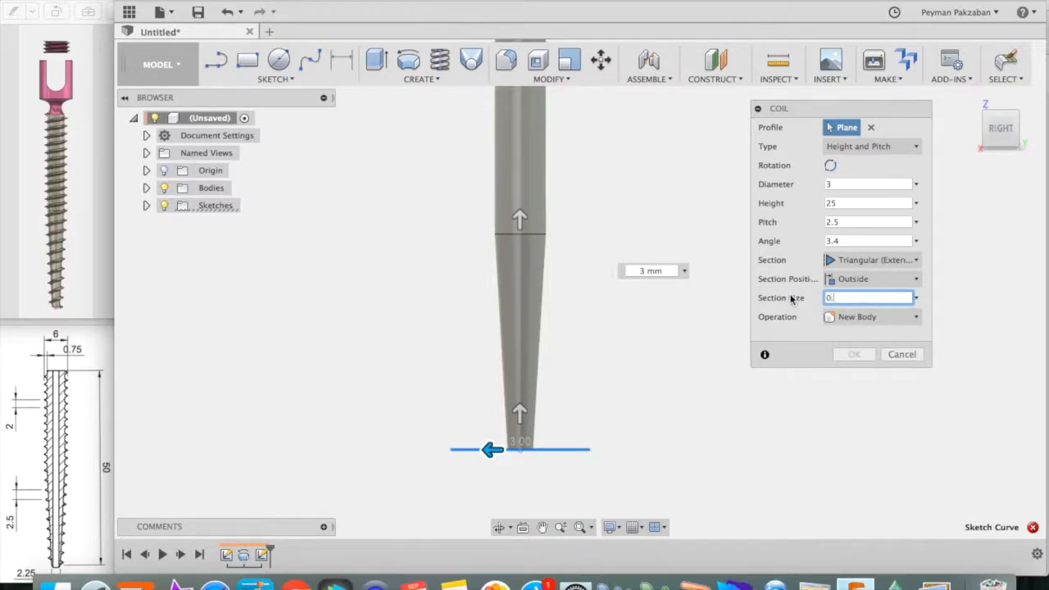
{"action": "type", "text": "75"}
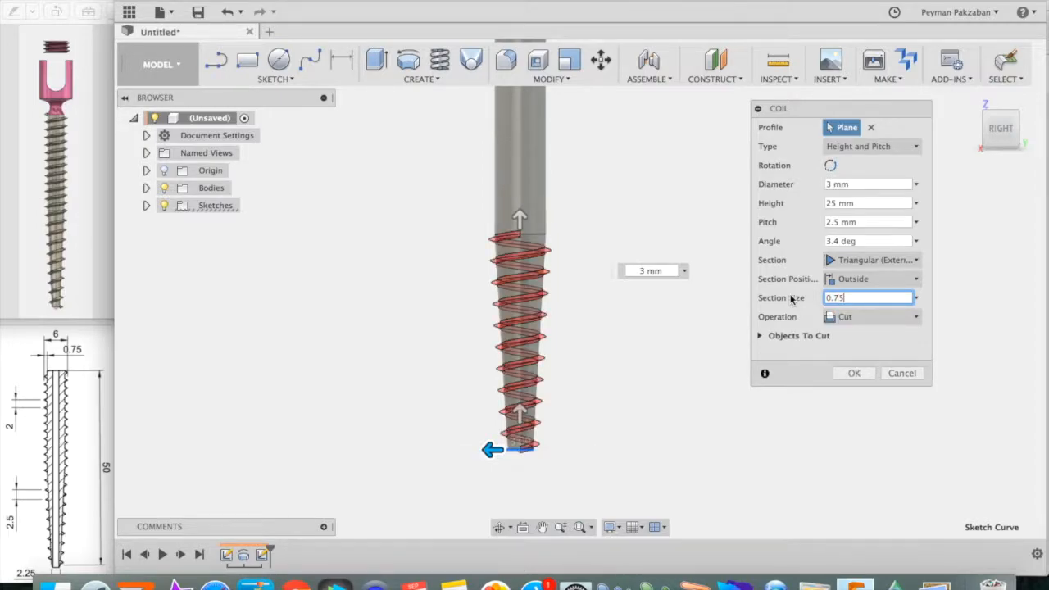
- Join the coil to the shaft body and complete the tapered thread
{"action": "left_click", "coordinate": [851, 317]}
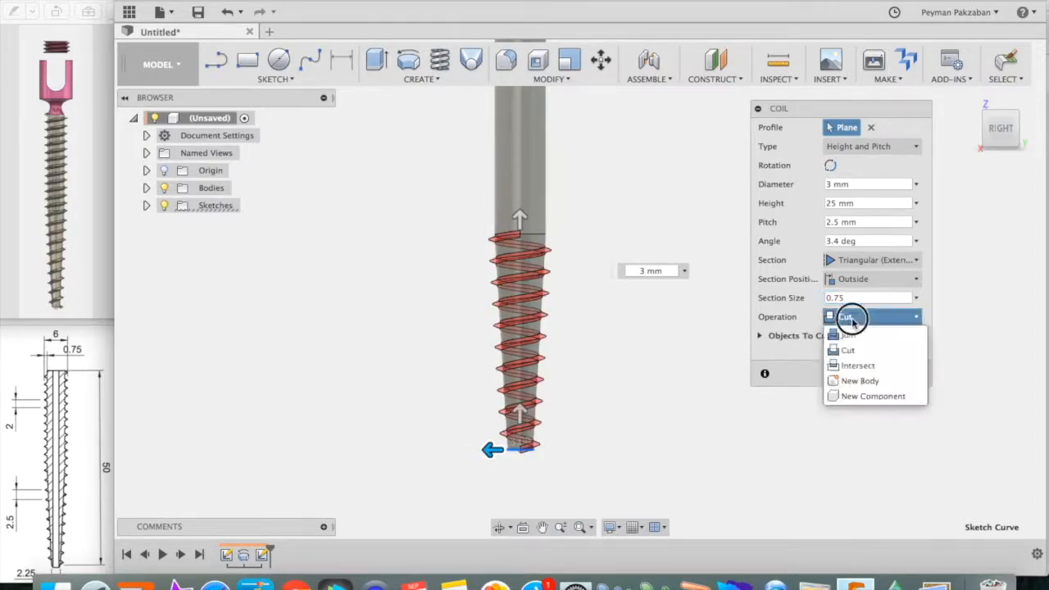
{"action": "left_click", "coordinate": [852, 334]}
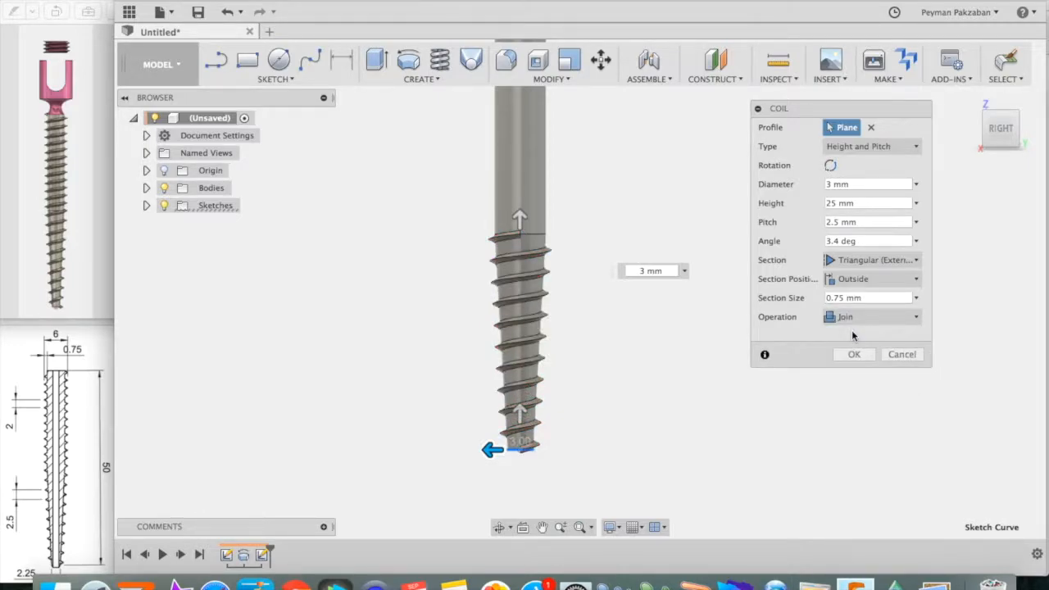
{"action": "left_click", "coordinate": [852, 355]}
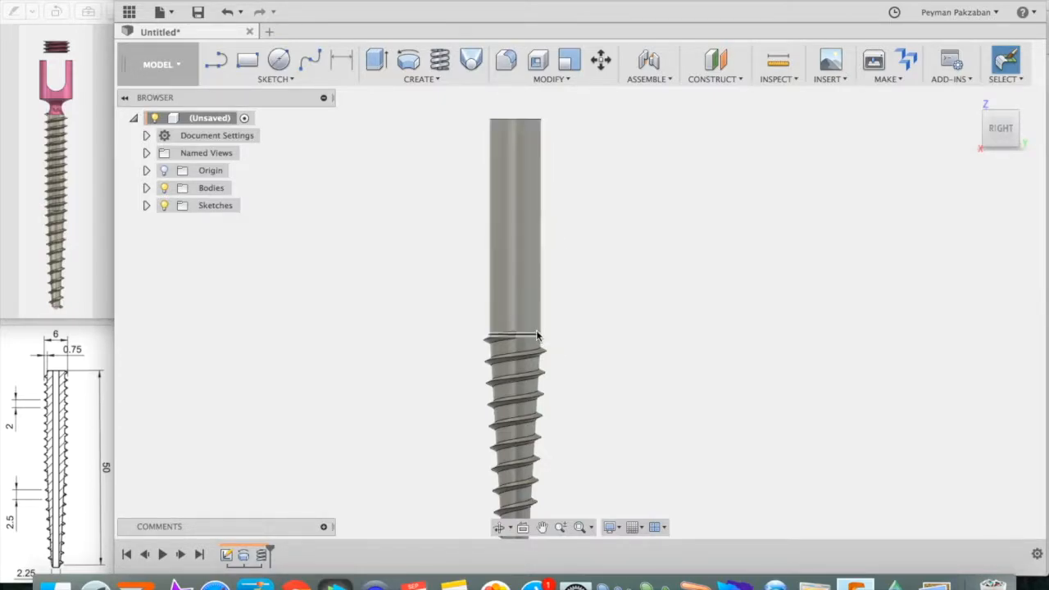
- Create a construction plane offset 25 mm upward from the XY plane, where the straight shaft meets the taper
{"action": "scroll", "coordinate": [595, 350], "scroll_direction": "down", "scroll_amount": 3}
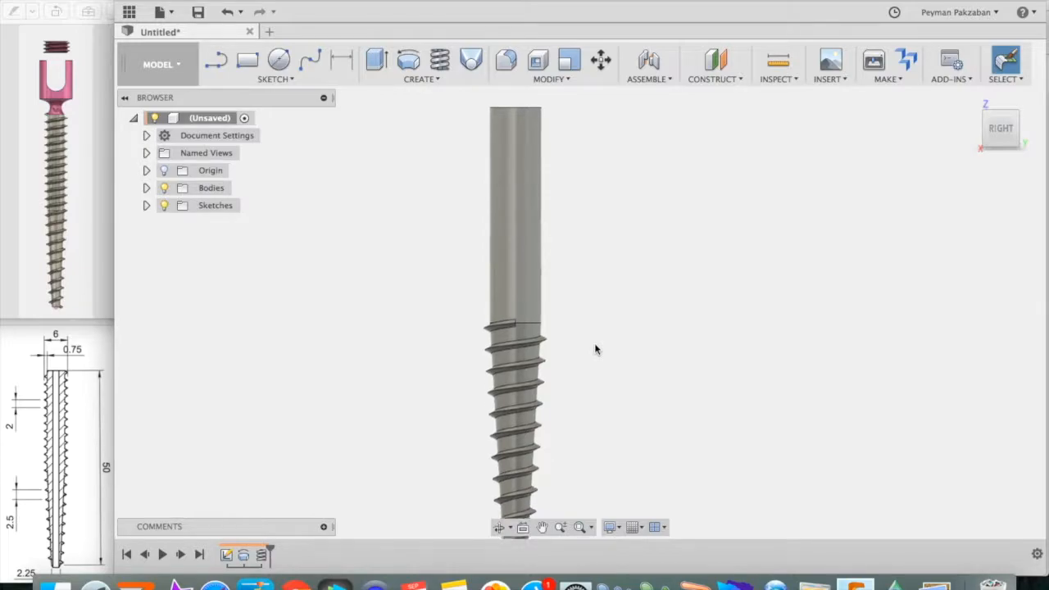
{"action": "scroll", "coordinate": [595, 350], "scroll_direction": "down", "scroll_amount": 3}
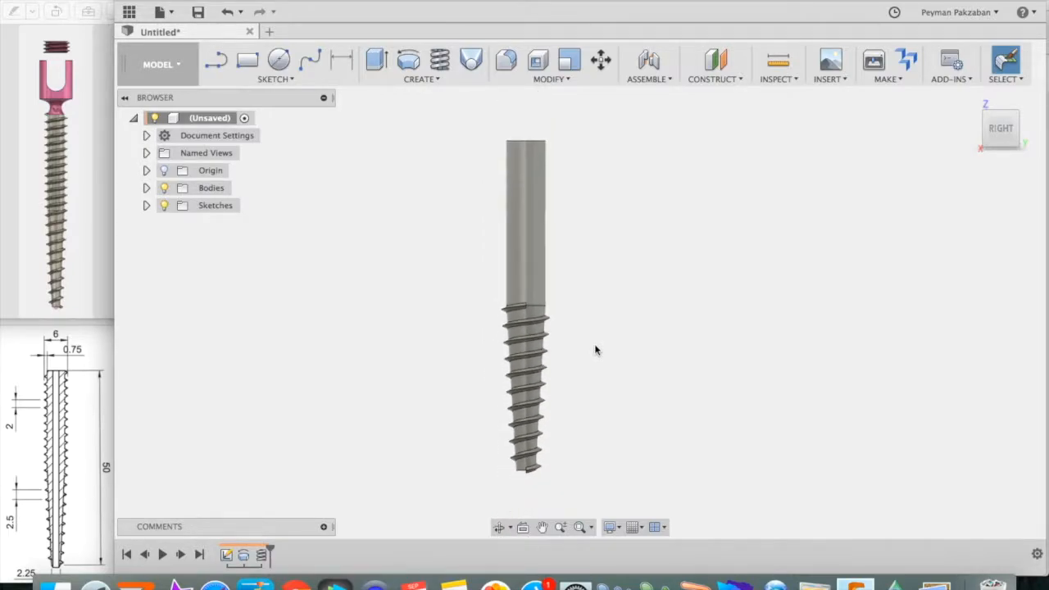
{"action": "left_click", "coordinate": [738, 80]}
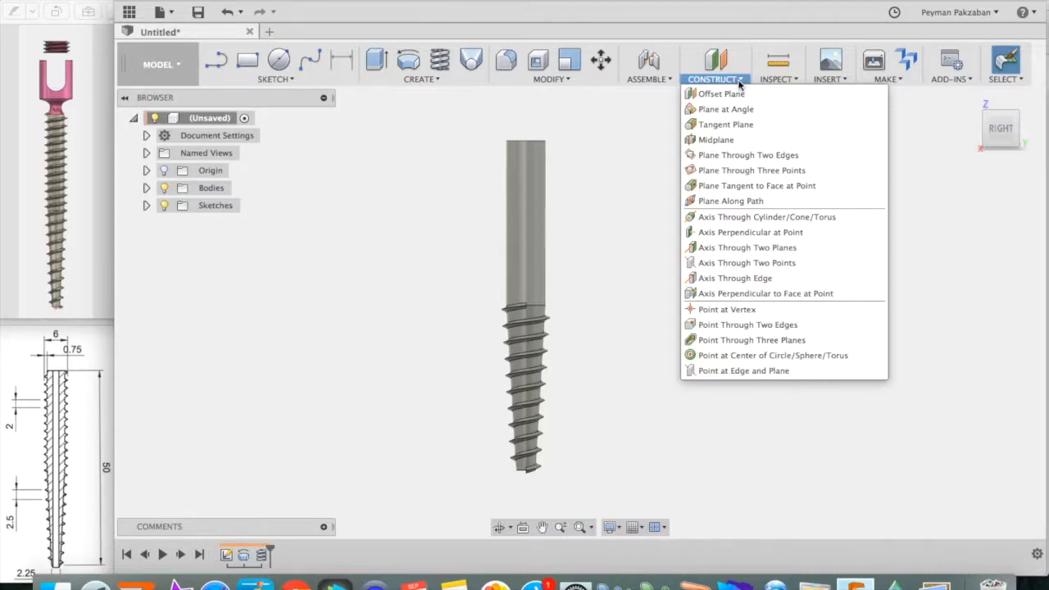
{"action": "left_click", "coordinate": [721, 94]}
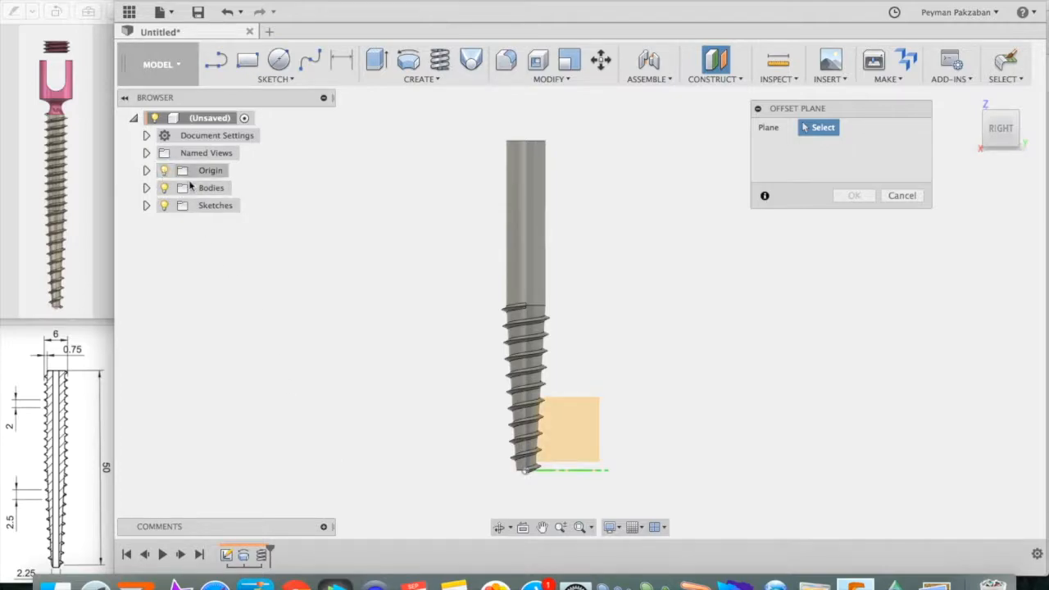
{"action": "left_click", "coordinate": [574, 471]}
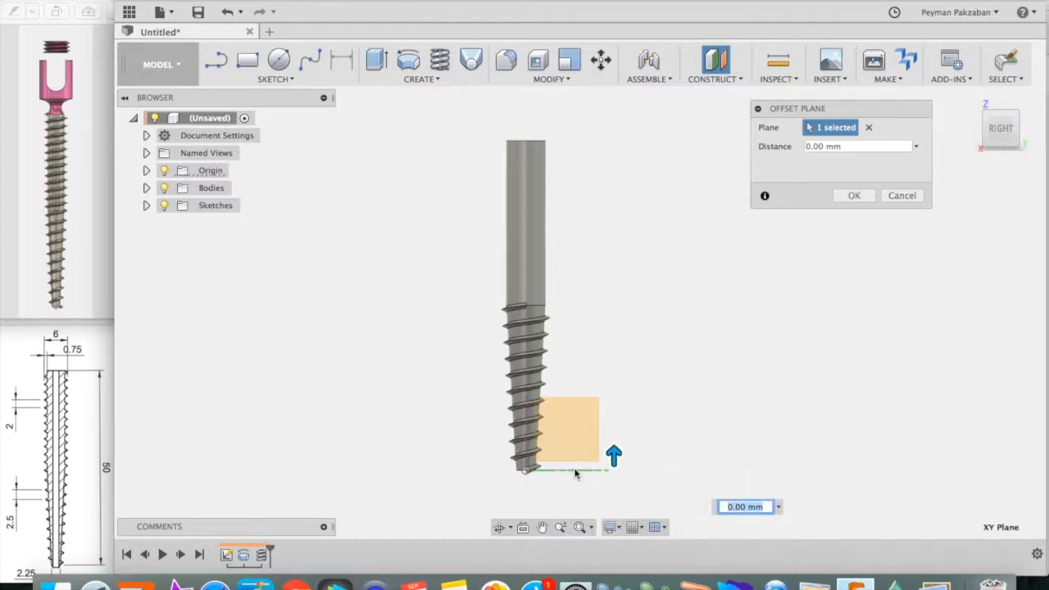
{"action": "left_click_drag", "start_coordinate": [614, 455], "coordinate": [595, 291]}
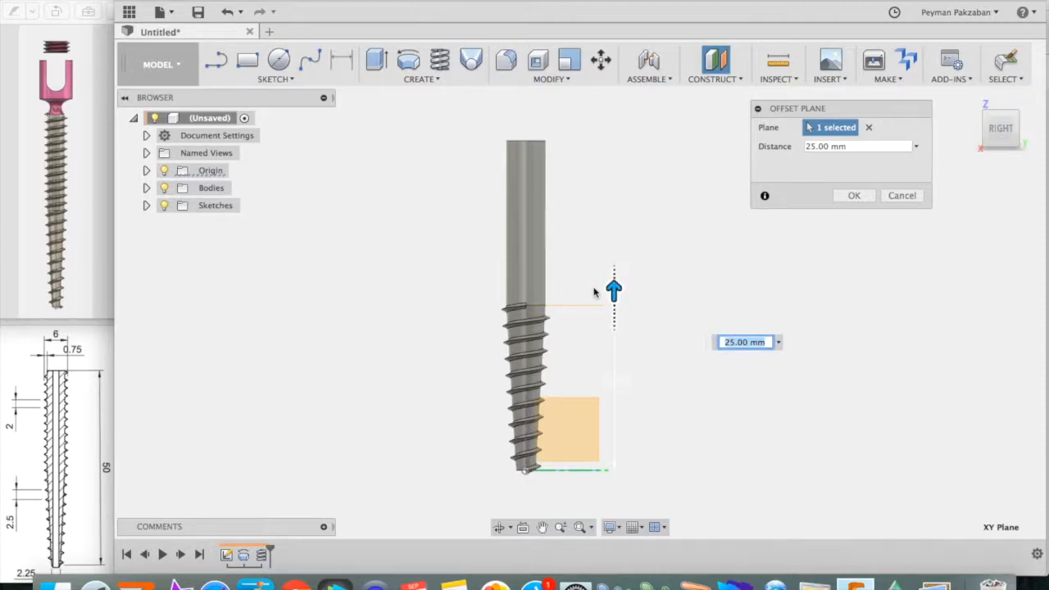
{"action": "left_click", "coordinate": [857, 195]}
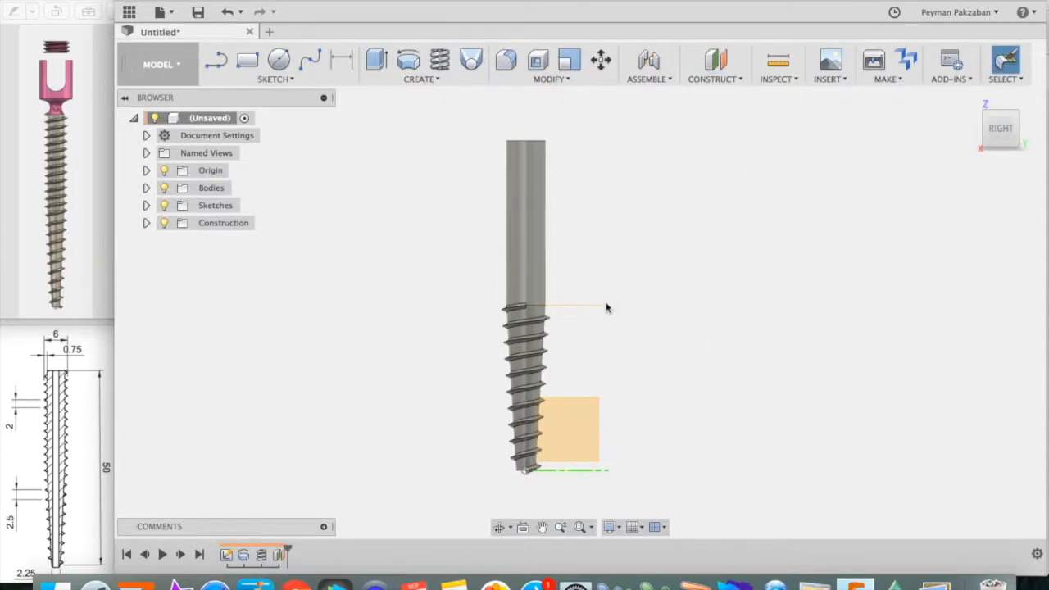
- Start a coil on the 25 mm offset plane with a base circle about 20 mm in diameter centred on the shaft axis
{"action": "left_click", "coordinate": [1017, 114]}
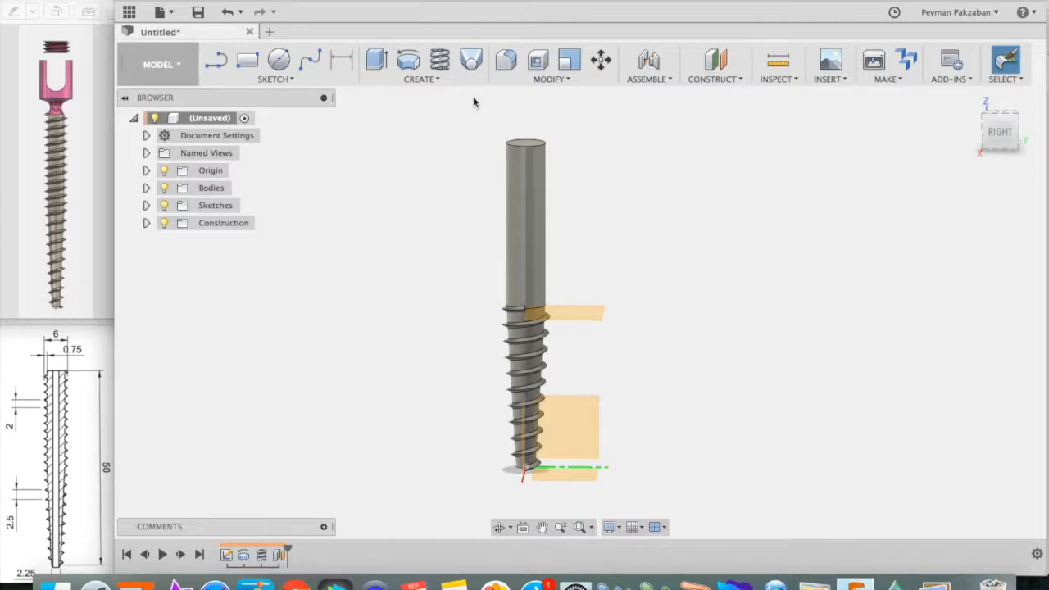
{"action": "left_click", "coordinate": [442, 80]}
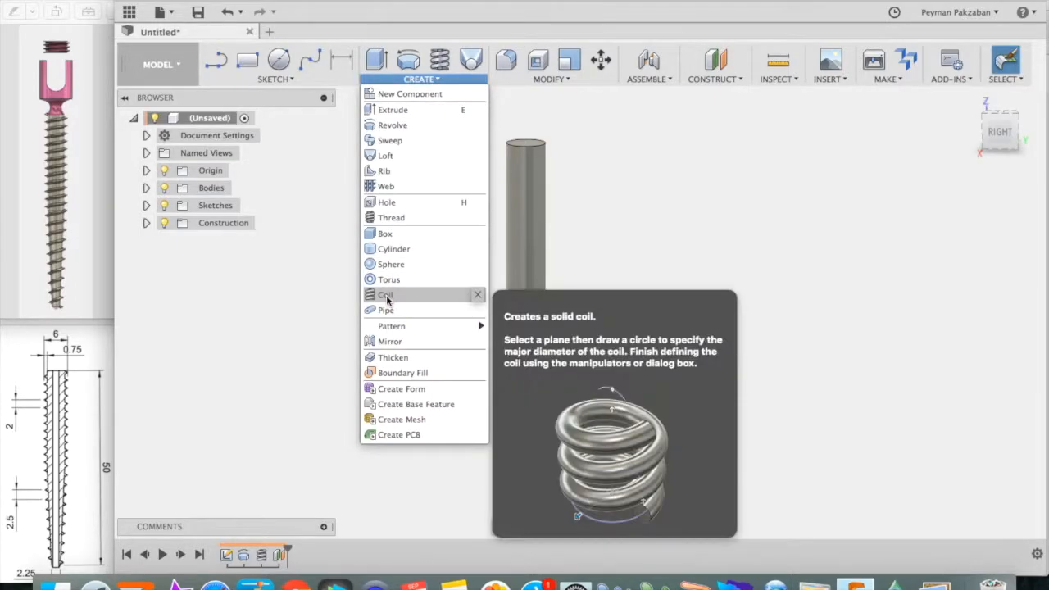
{"action": "left_click", "coordinate": [387, 297]}
{"action": "left_click", "coordinate": [577, 313]}
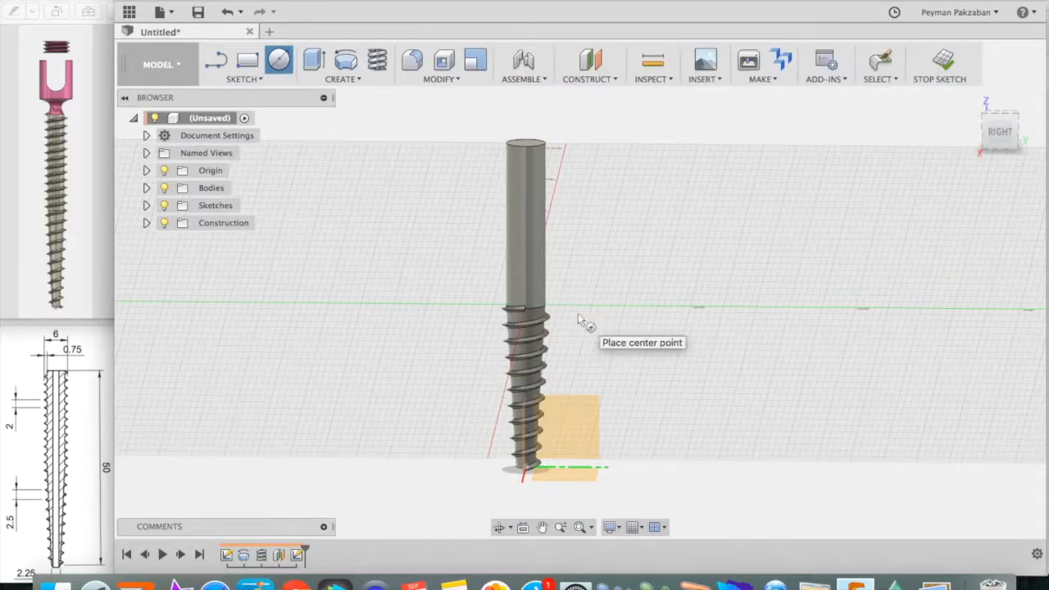
{"action": "left_click", "coordinate": [529, 312]}
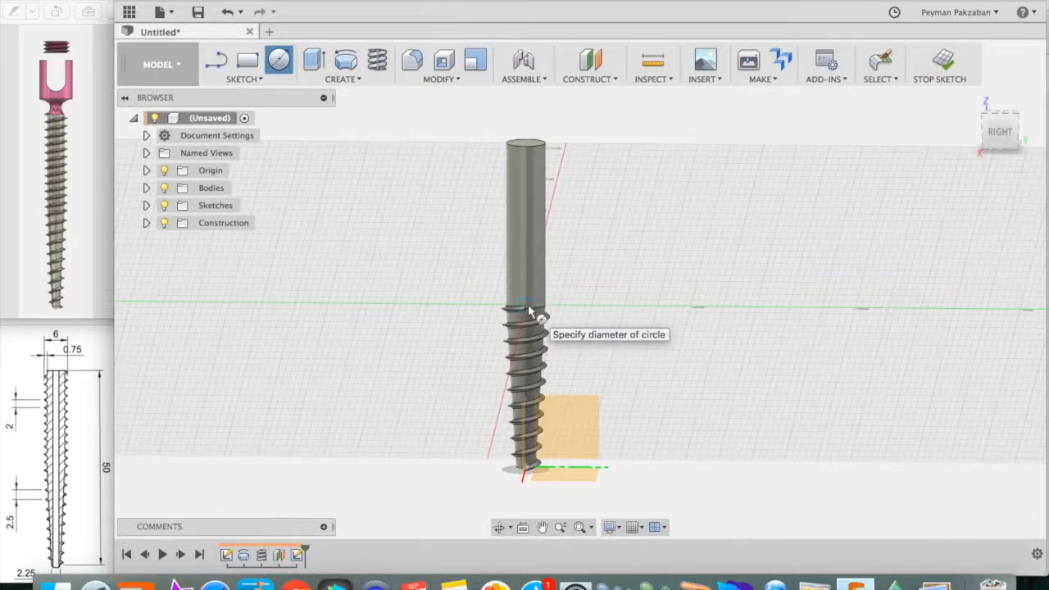
{"action": "left_click", "coordinate": [595, 311]}
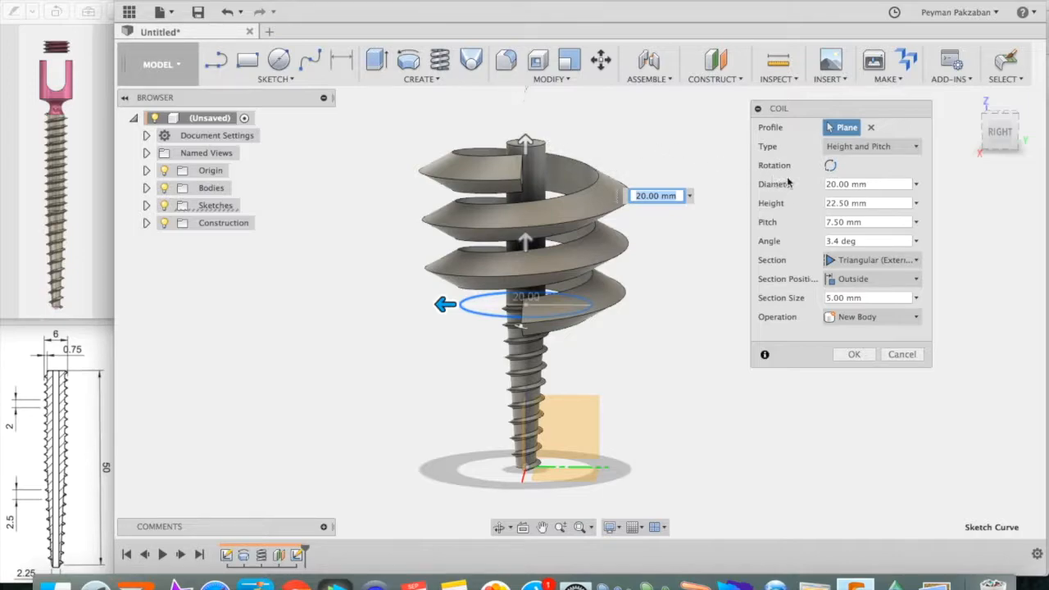
- Set the coil's diameter to 6 mm, height to 25 mm and pitch to 2 mm
{"action": "left_click", "coordinate": [827, 184]}
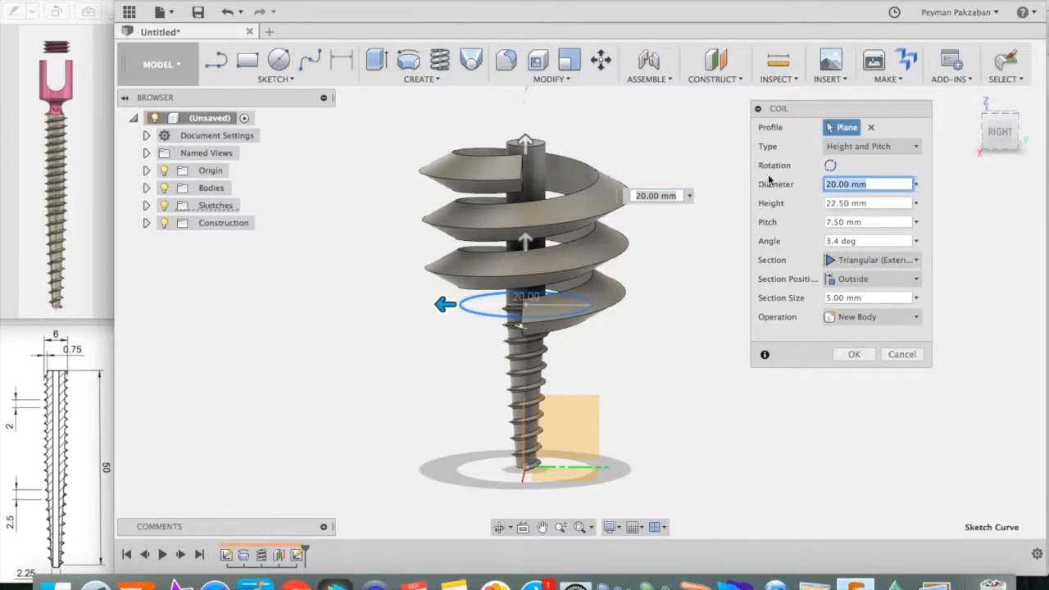
{"action": "type", "text": "6"}
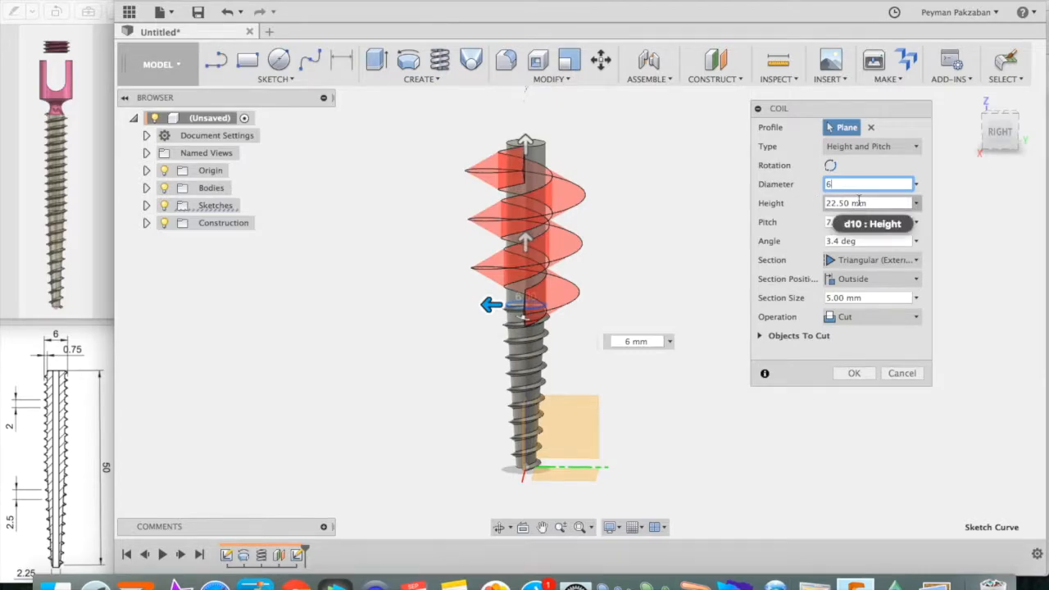
{"action": "left_click", "coordinate": [878, 201]}
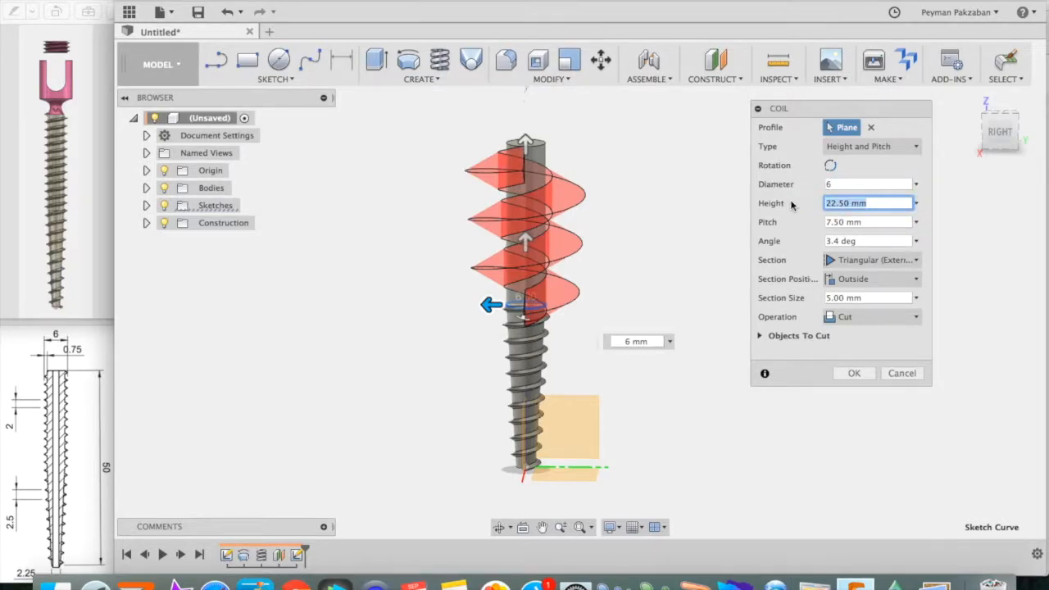
{"action": "type", "text": "25"}
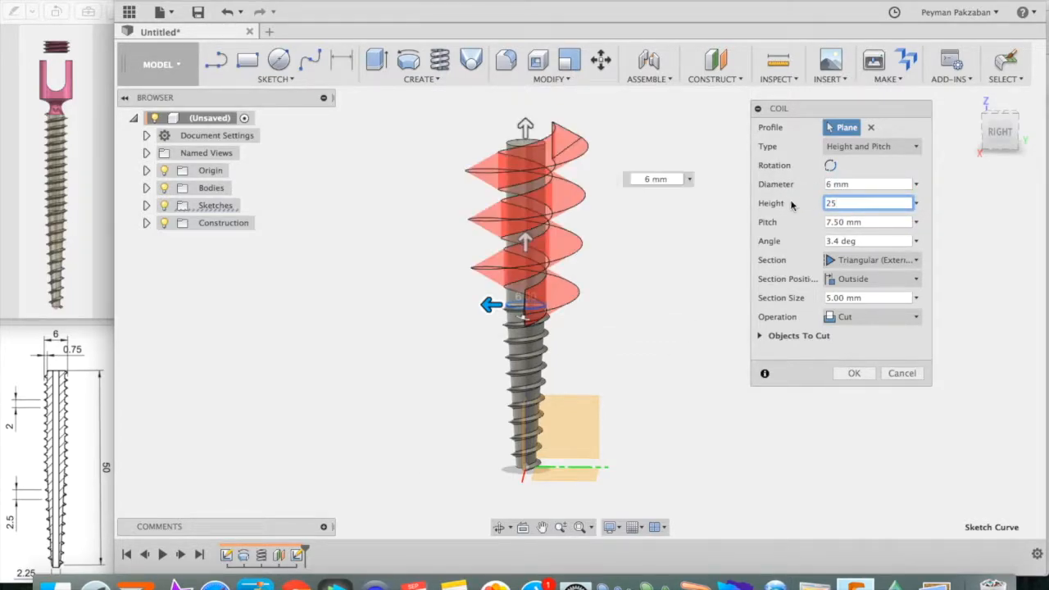
{"action": "left_click", "coordinate": [836, 222]}
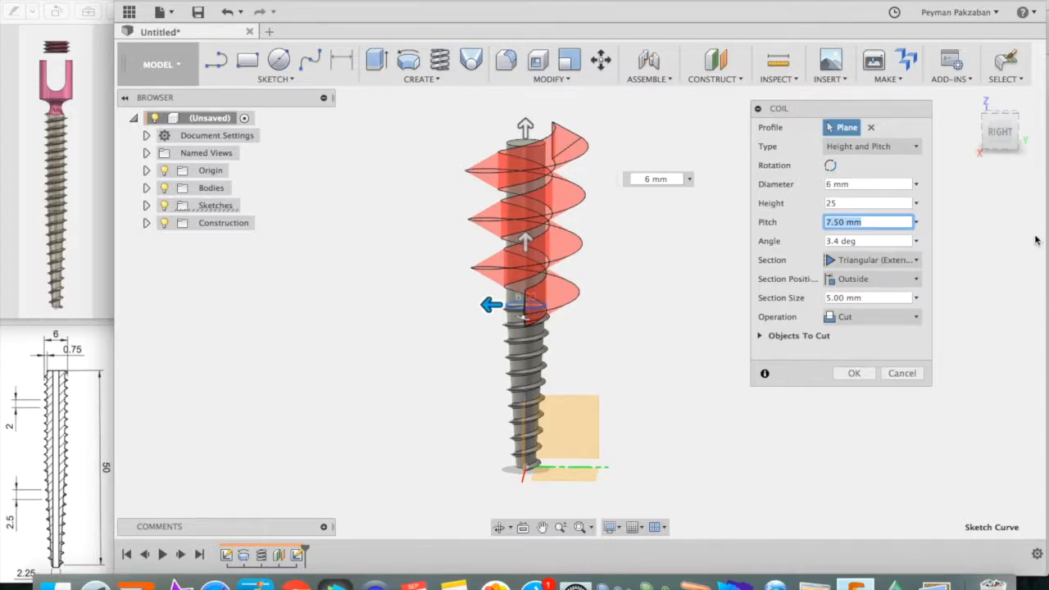
{"action": "type", "text": "2"}
- Set the coil's angle to 0 degrees and section size to 0.75 mm, and join it to the straight upper shaft
{"action": "left_click", "coordinate": [870, 240]}
{"action": "left_click_drag", "start_coordinate": [871, 240], "coordinate": [817, 239]}
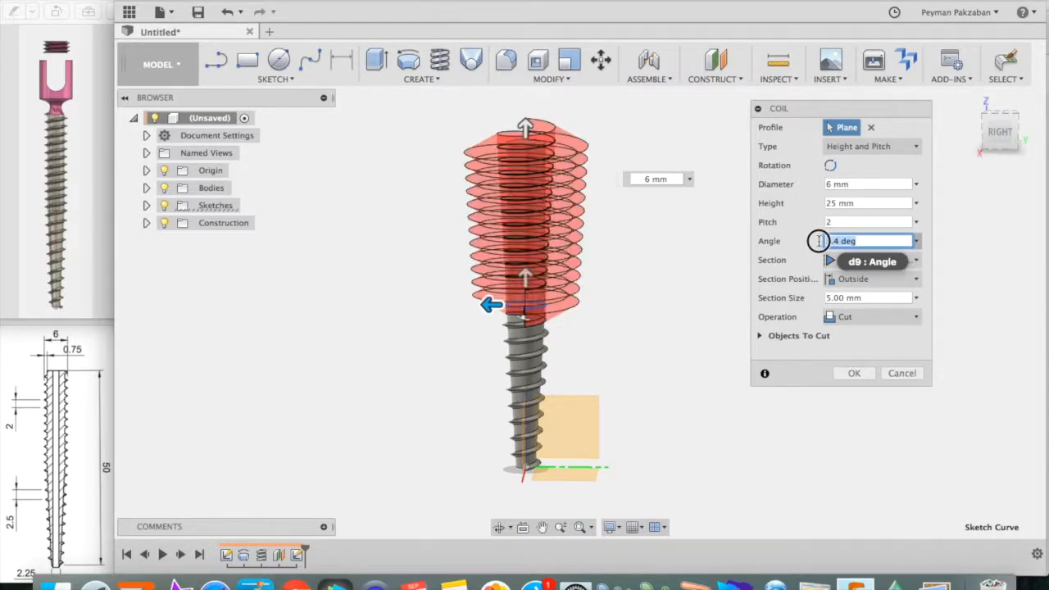
{"action": "key", "text": "BackSpace"}
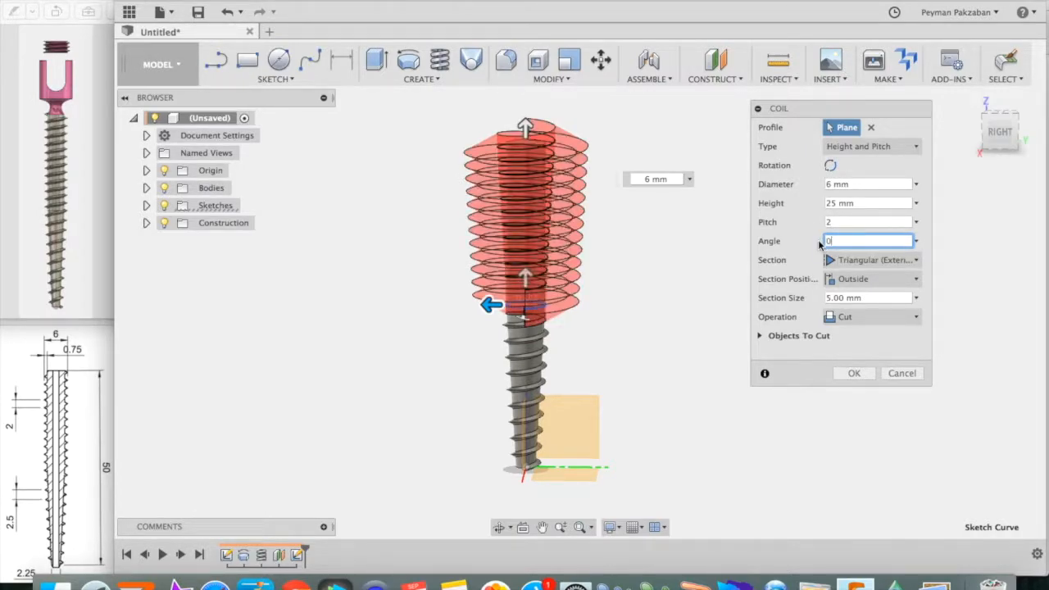
{"action": "type", "text": "0"}
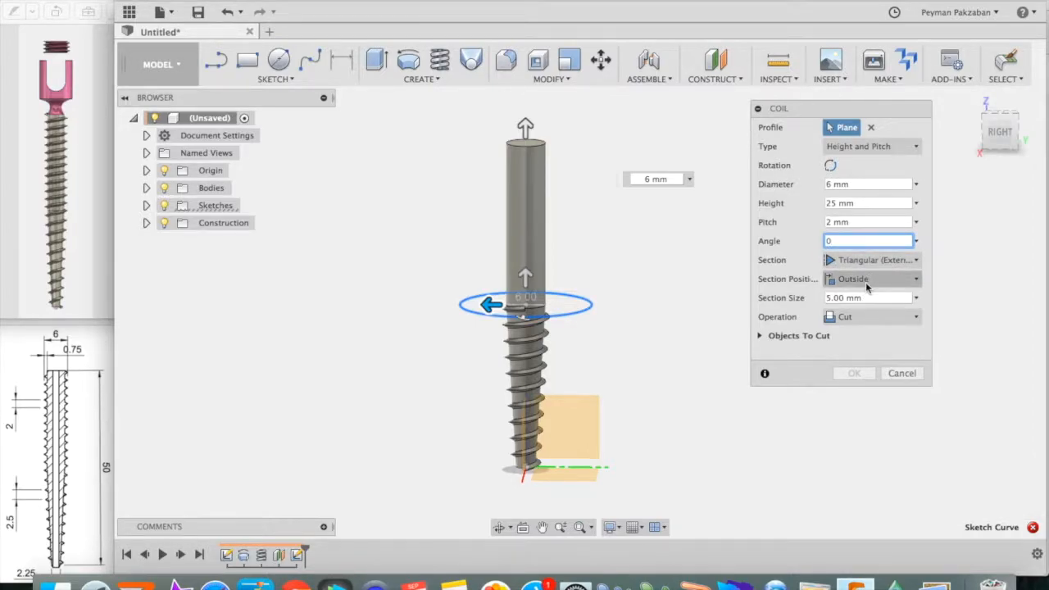
{"action": "left_click_drag", "start_coordinate": [866, 298], "coordinate": [818, 300]}
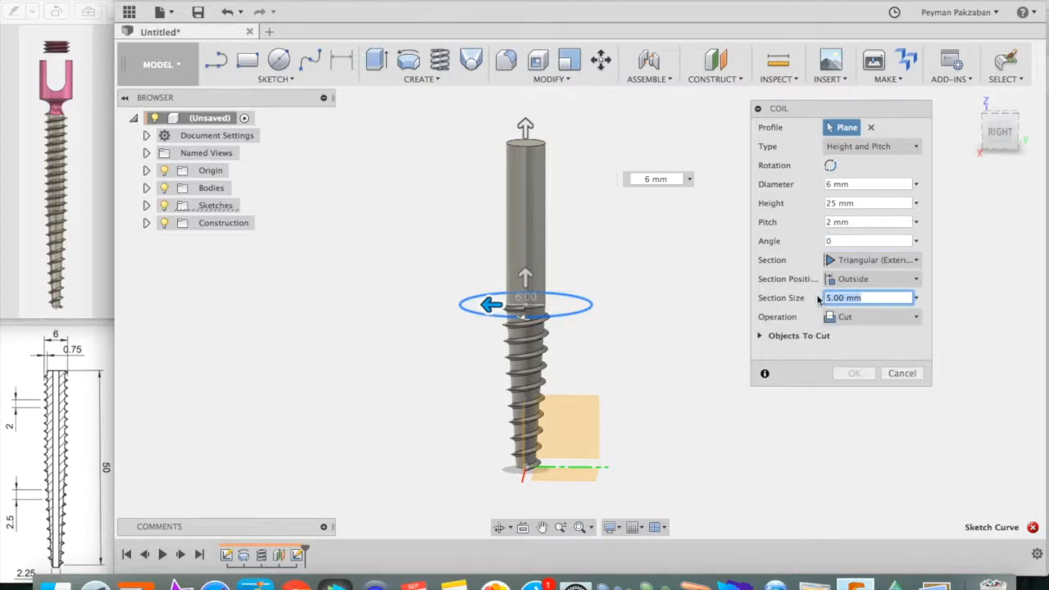
{"action": "type", "text": "0.75"}
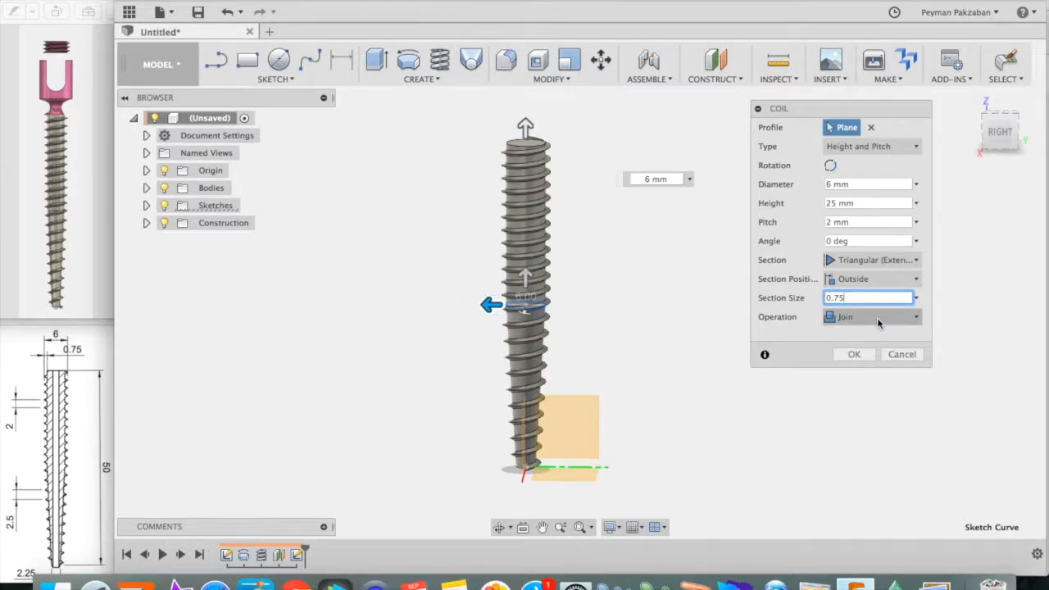
{"action": "left_click", "coordinate": [854, 354]}
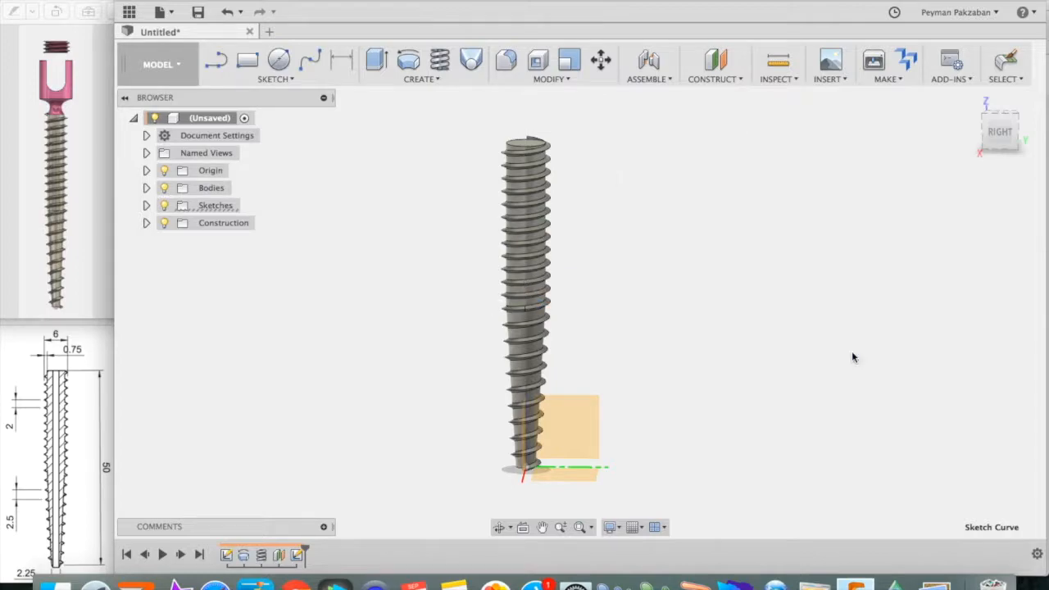
- Inspect the threaded screw from slightly above, and switch to Google Chrome to view the CAD for Physicians Series on the Pakz Lessons channel
{"action": "left_click", "coordinate": [1017, 116]}
{"action": "left_click_drag", "start_coordinate": [1017, 116], "coordinate": [1010, 134]}
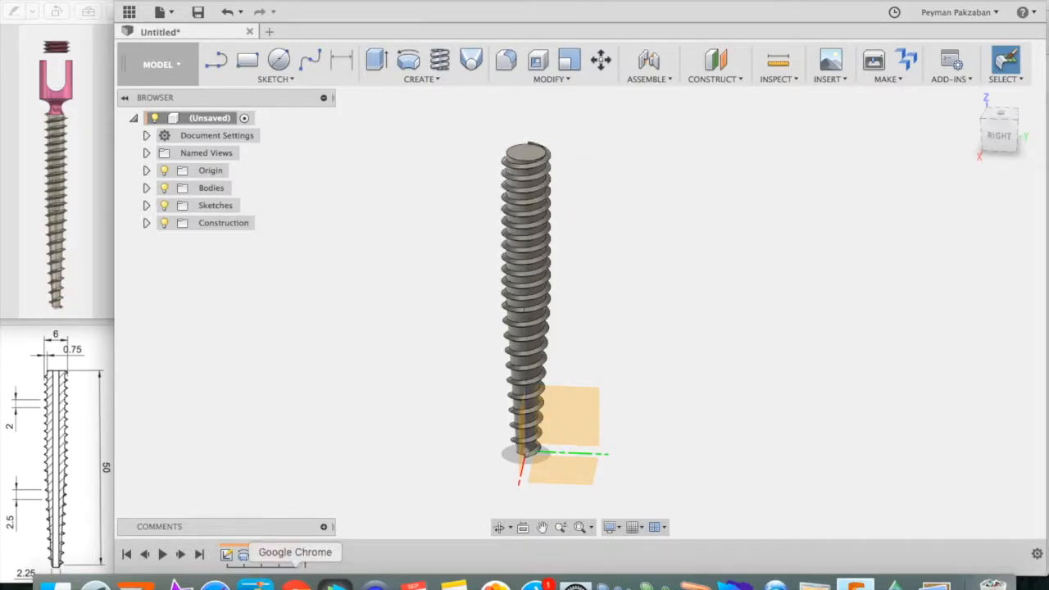
{"action": "left_click", "coordinate": [295, 583]}
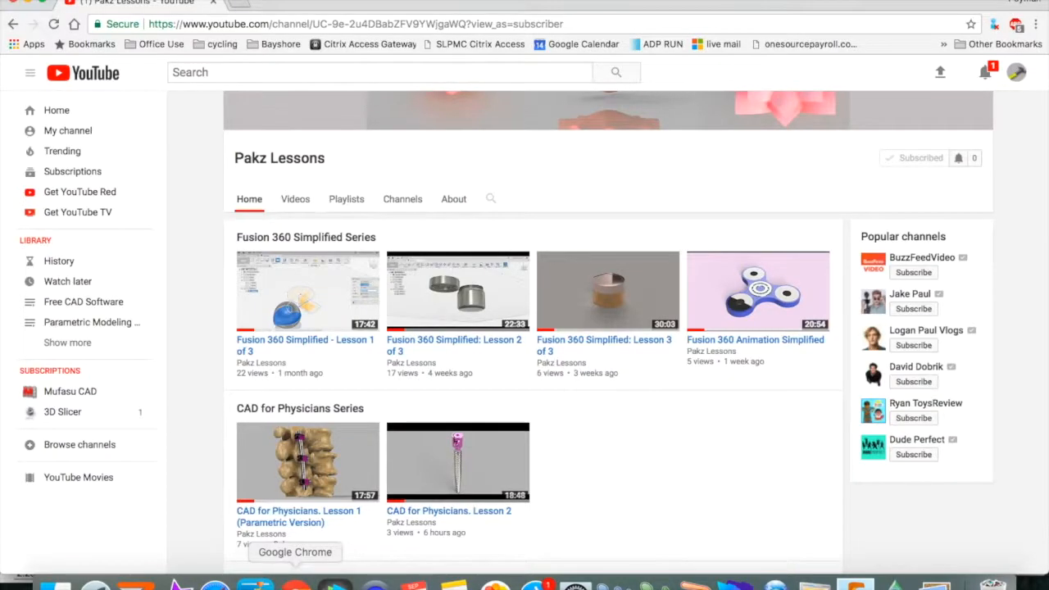
{"action": "scroll", "coordinate": [524, 513], "scroll_direction": "down", "scroll_amount": 2}
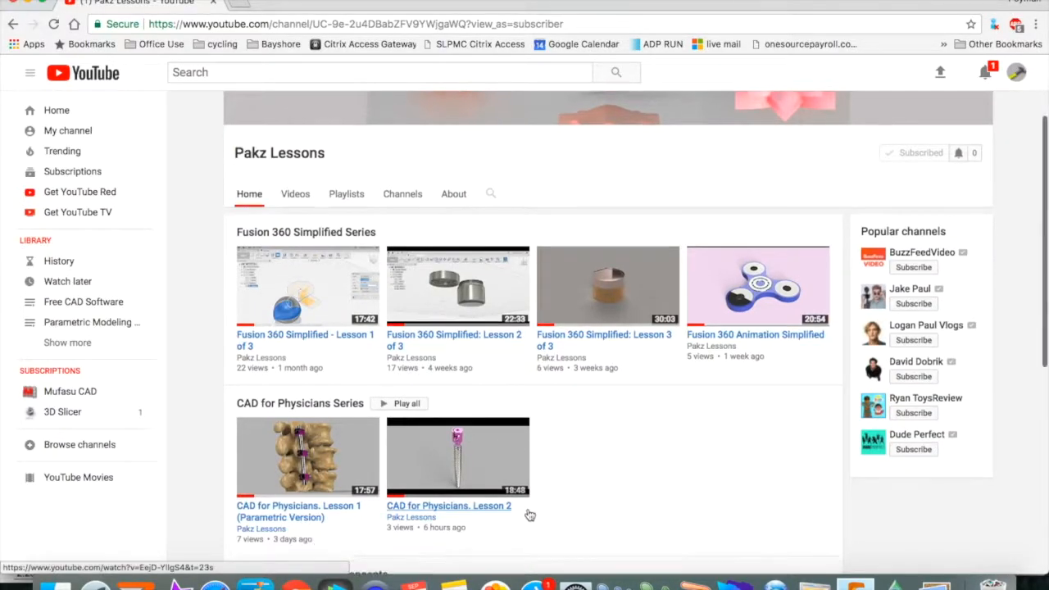